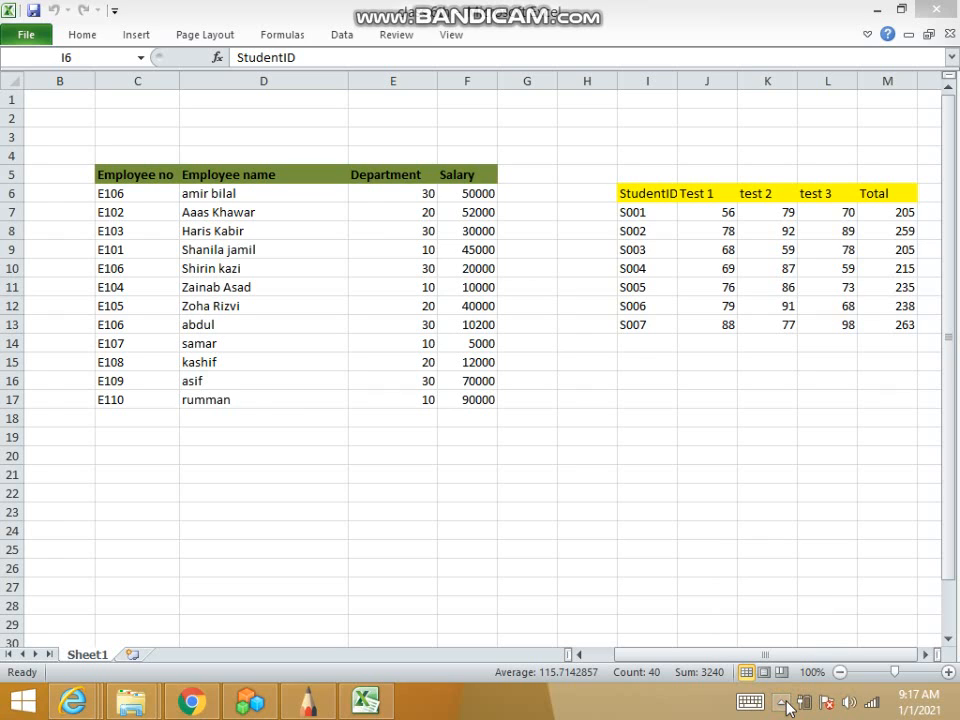
Step: Examine the employee table in C5:F17, including its headers and the employee numbers
click(107, 168)
click(107, 169)
drag(107, 169, 337, 298)
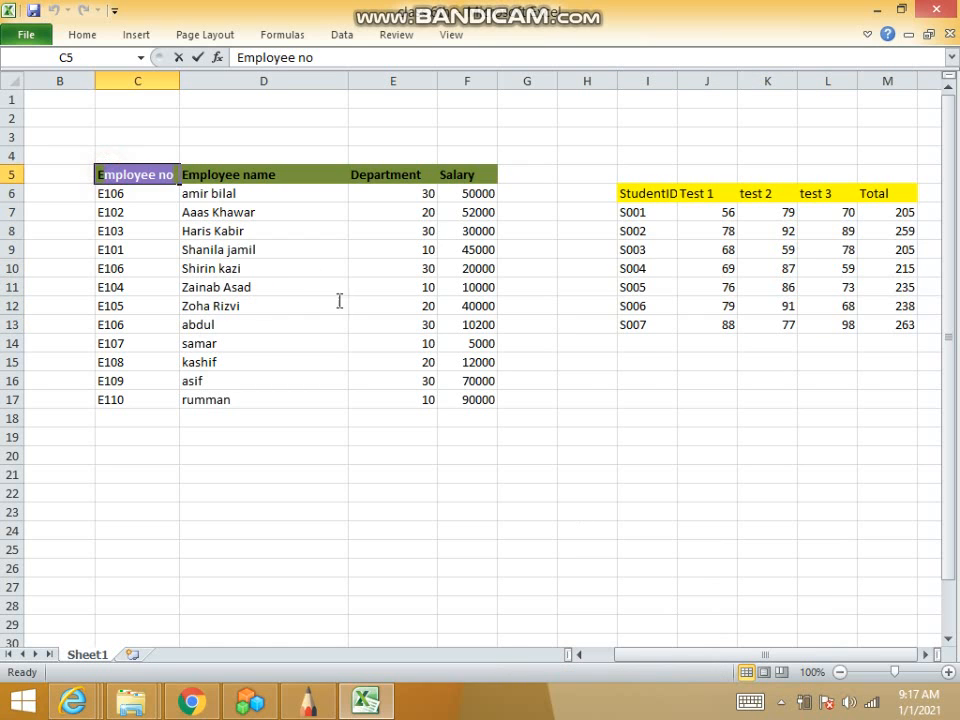
click(126, 230)
click(104, 174)
drag(104, 174, 527, 423)
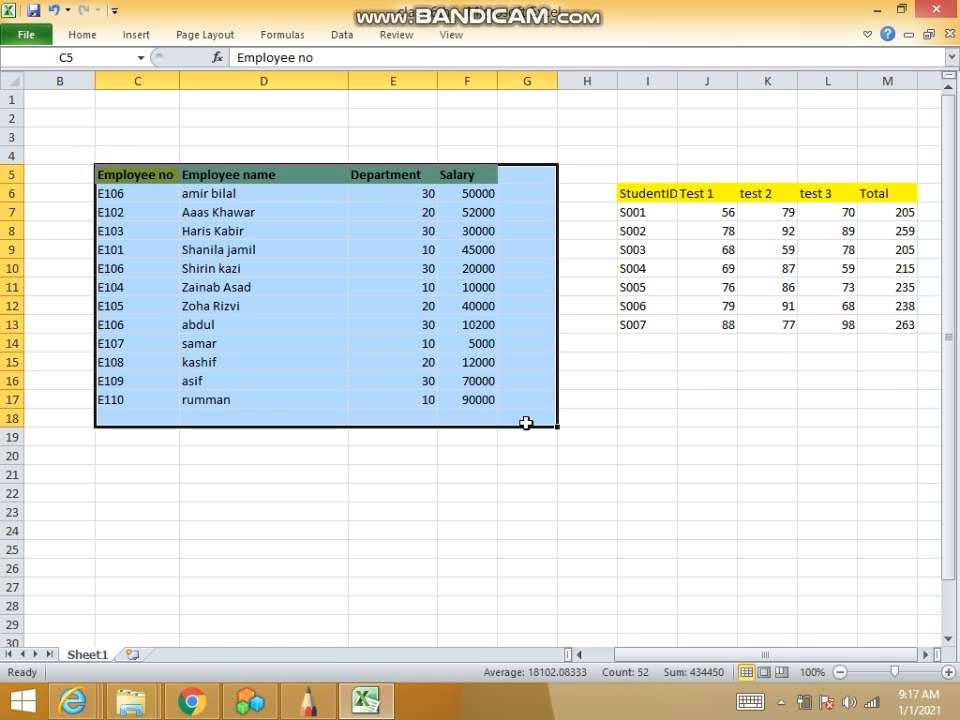
click(386, 448)
click(167, 227)
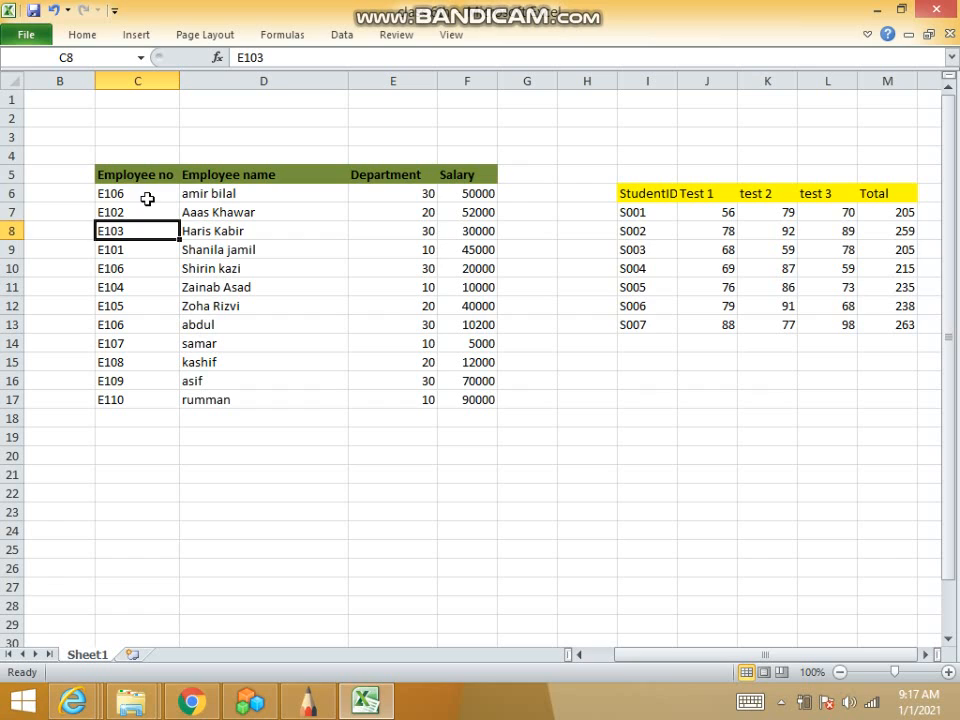
click(147, 196)
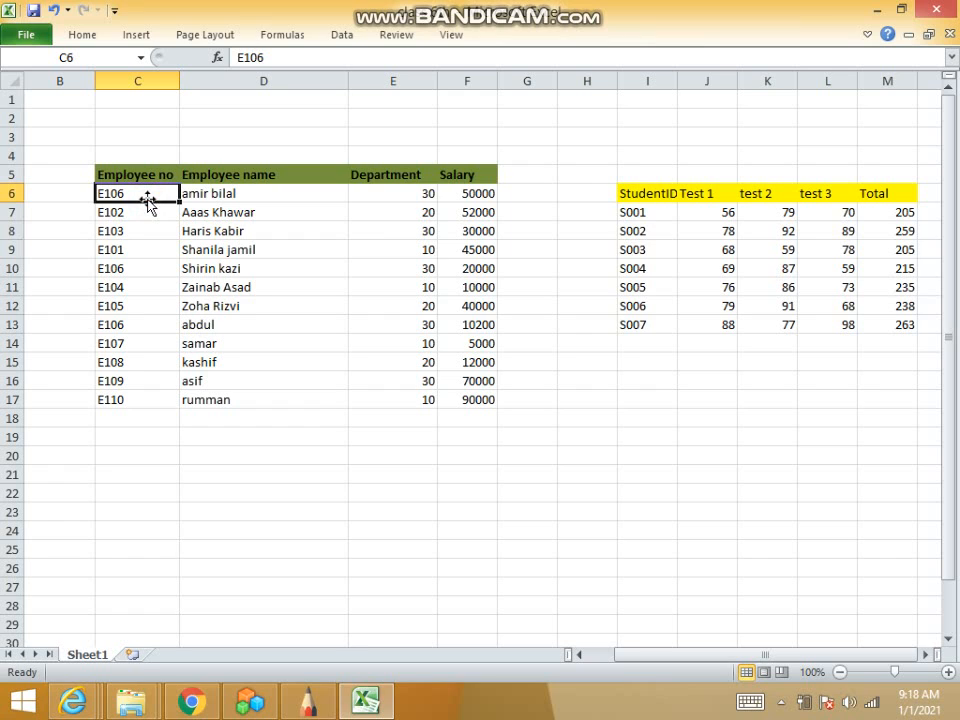
click(122, 247)
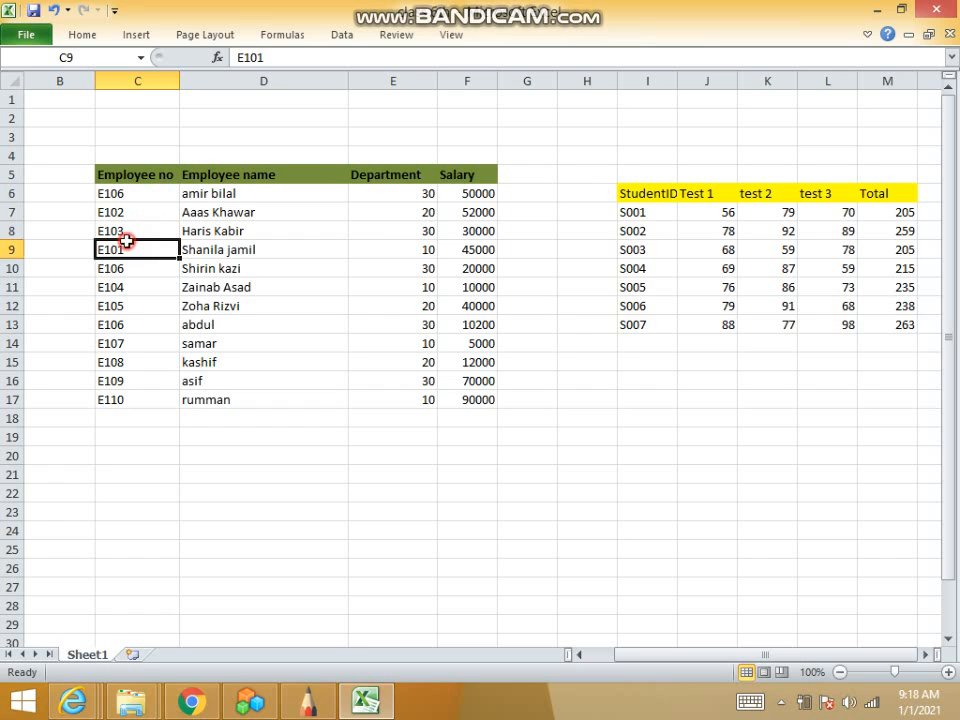
Step: Start saving a copy of the workbook and choose the Desktop as its save location
click(26, 38)
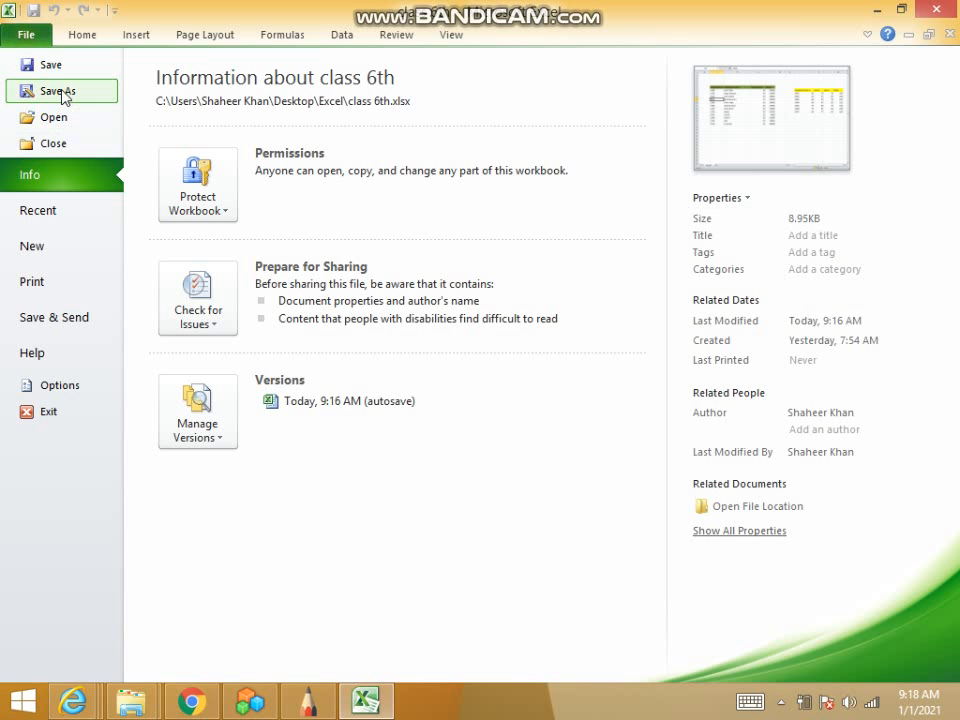
click(21, 38)
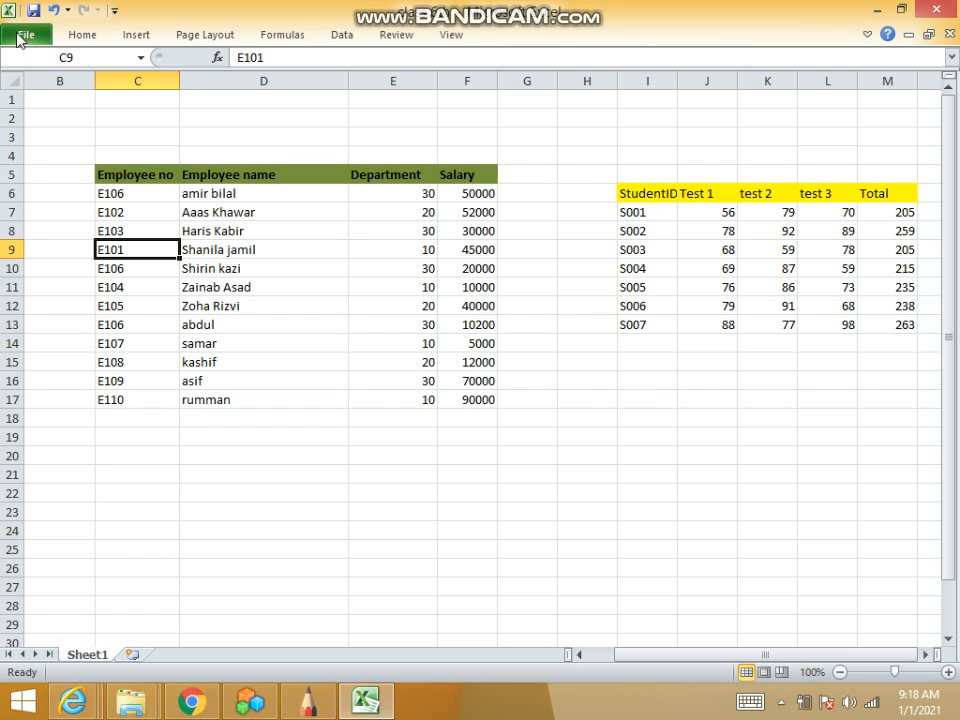
click(20, 35)
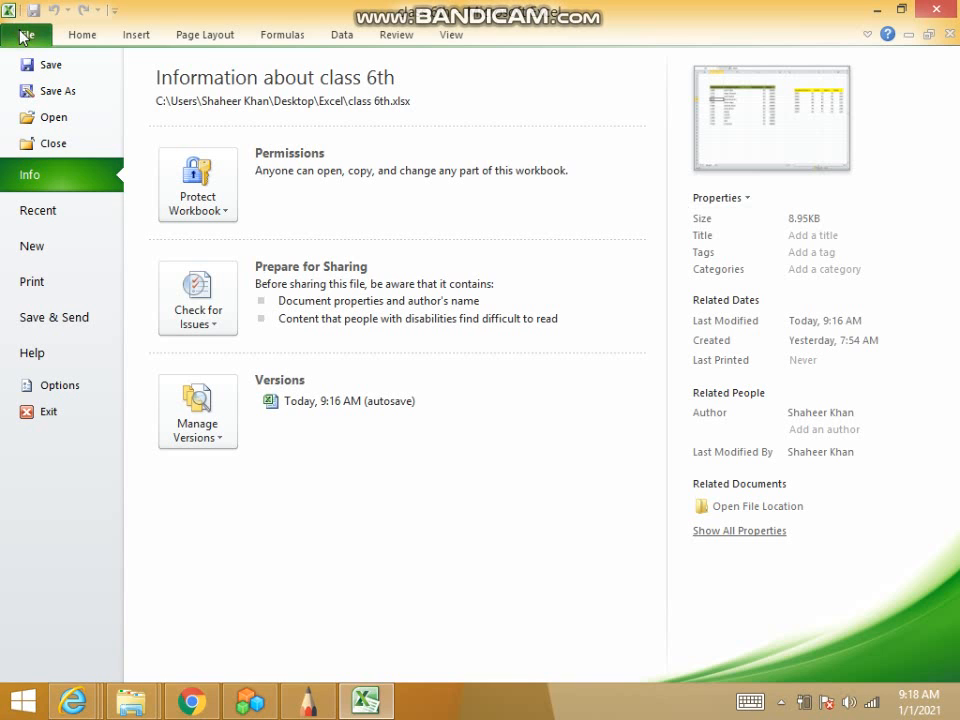
click(52, 92)
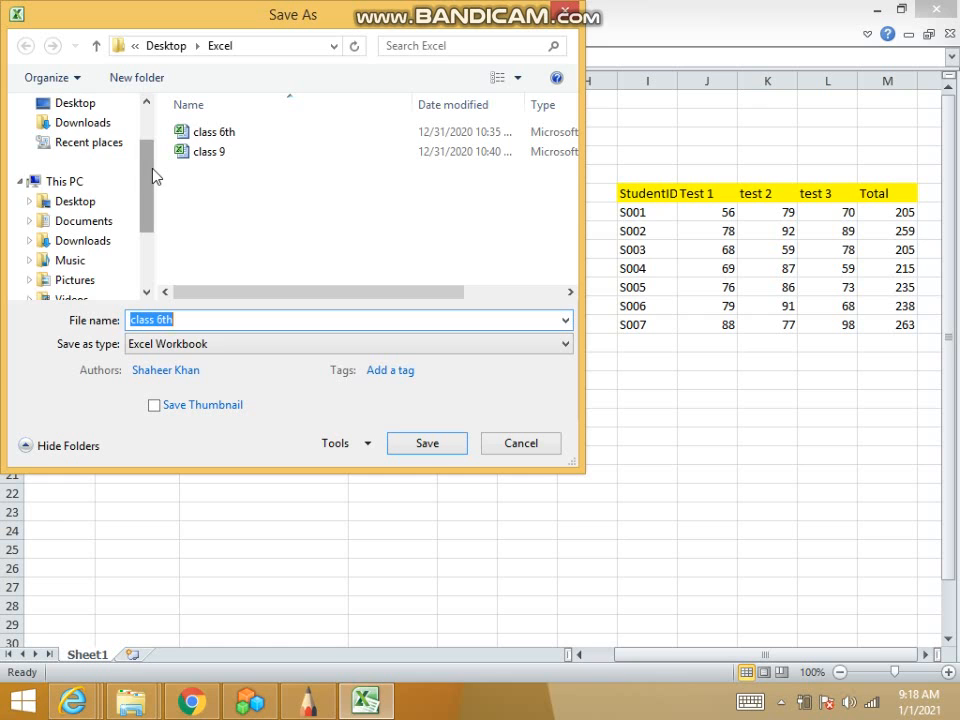
drag(151, 176, 147, 138)
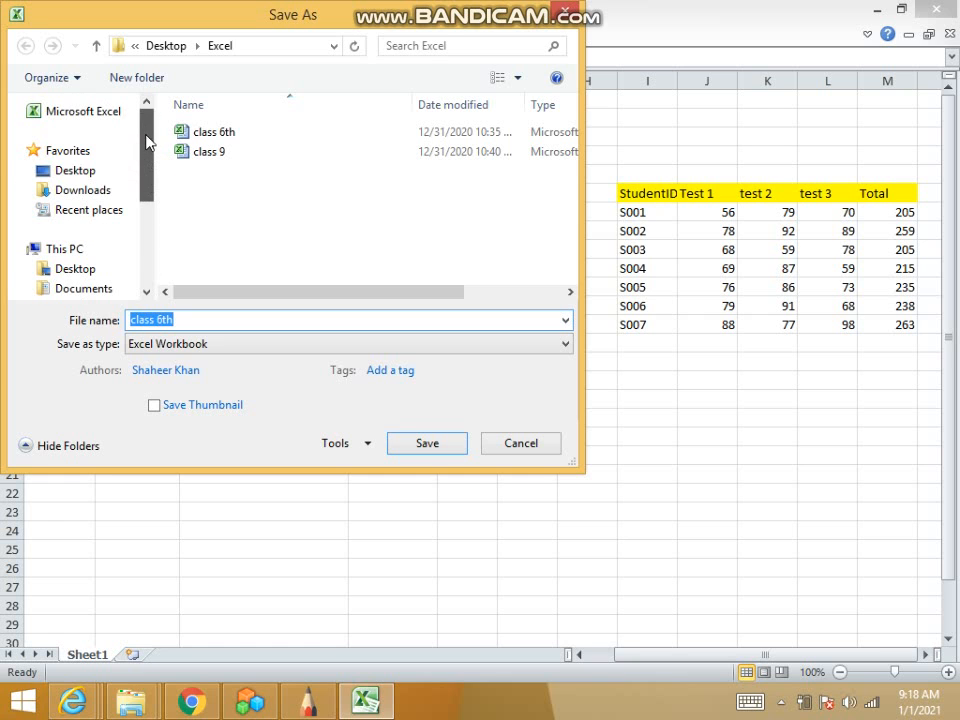
click(78, 174)
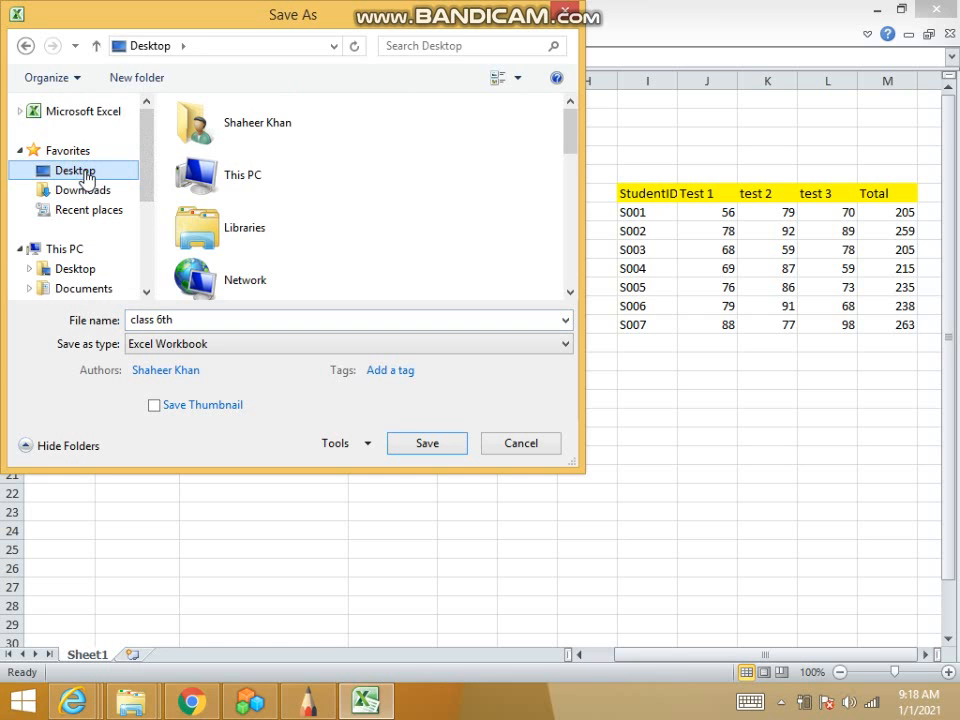
Step: Create a folder named excelll on the Desktop and save the class 6th workbook in it
click(134, 79)
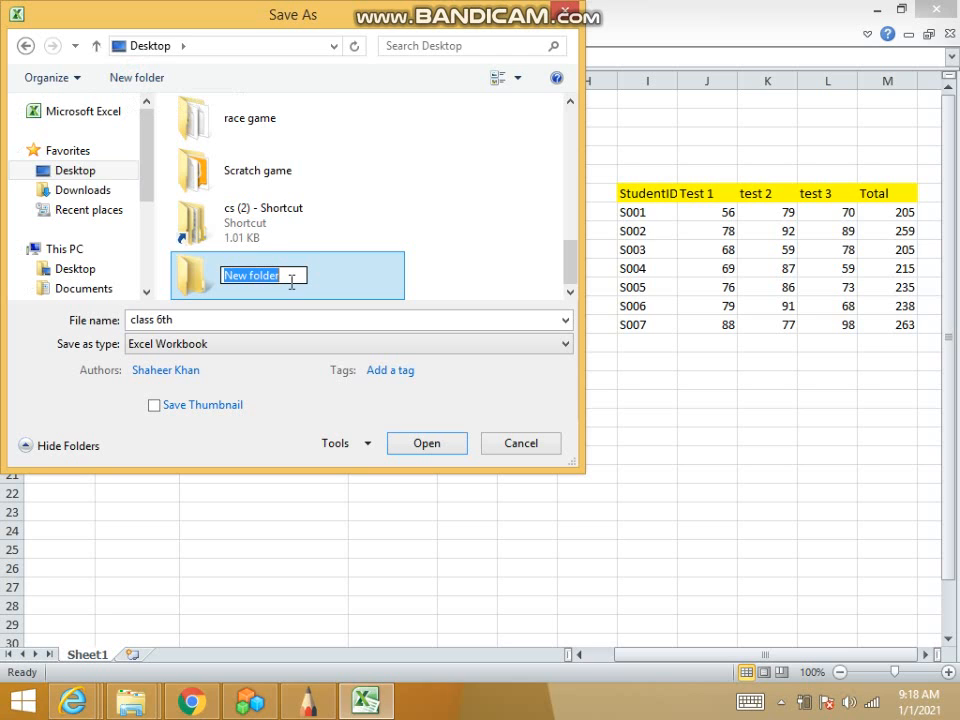
text(excelll)
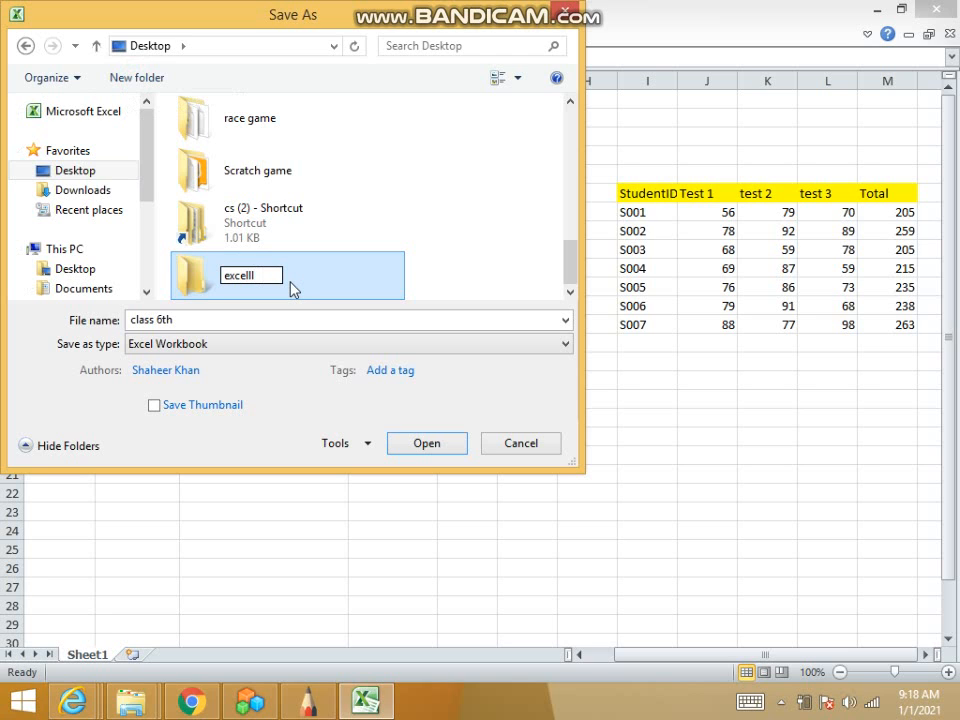
double_click(212, 287)
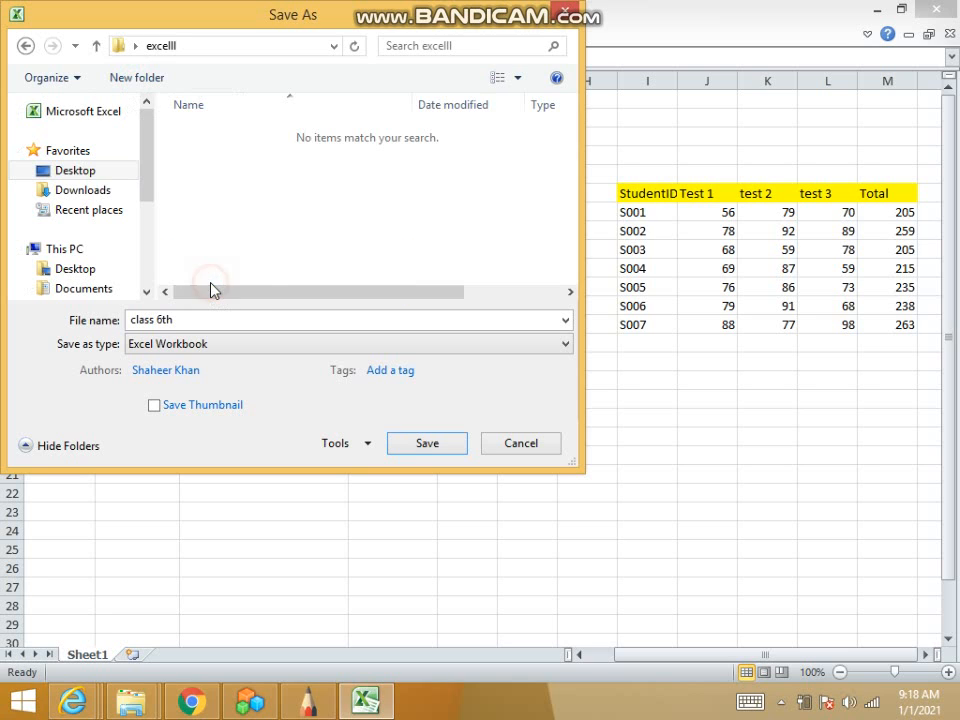
click(410, 448)
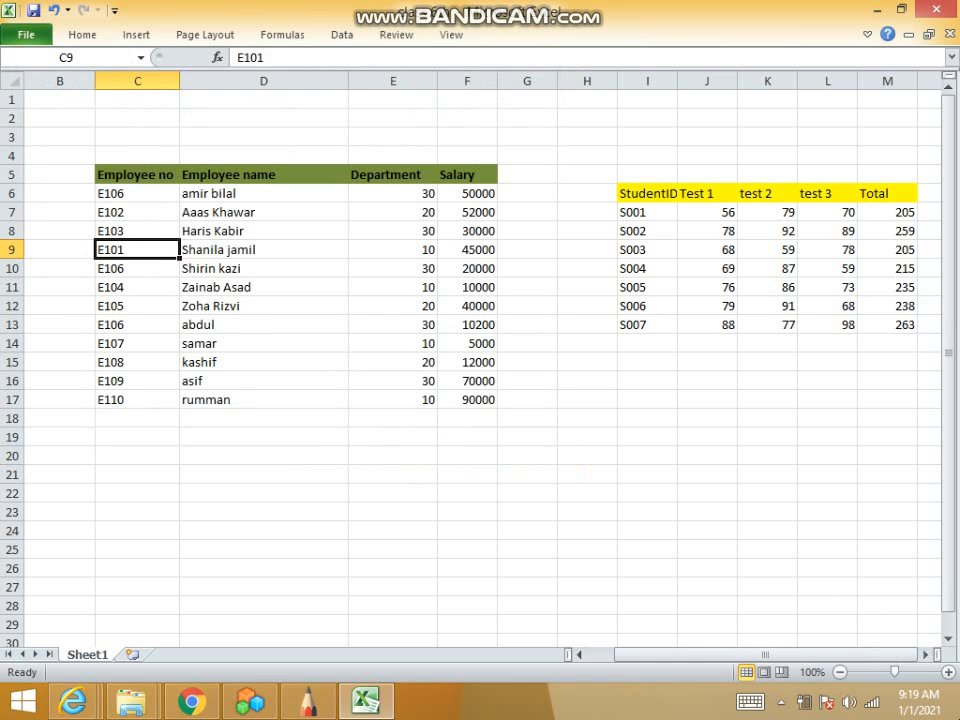
Step: Check the desktop folder excelll for the saved class 6th file, close the folder and return to the Excel workbook
click(957, 707)
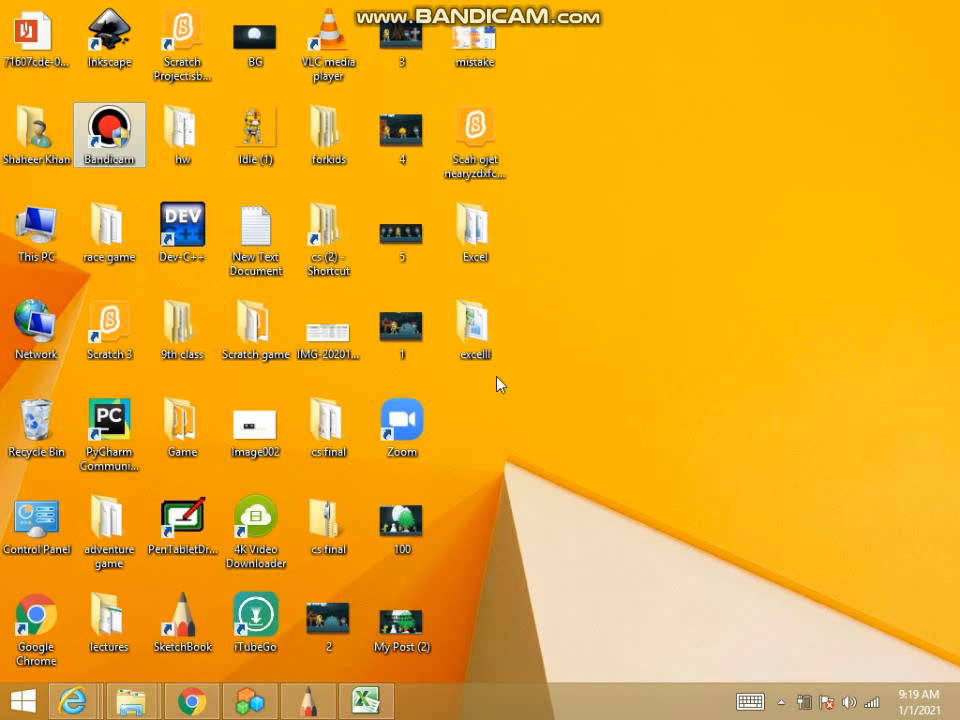
double_click(476, 318)
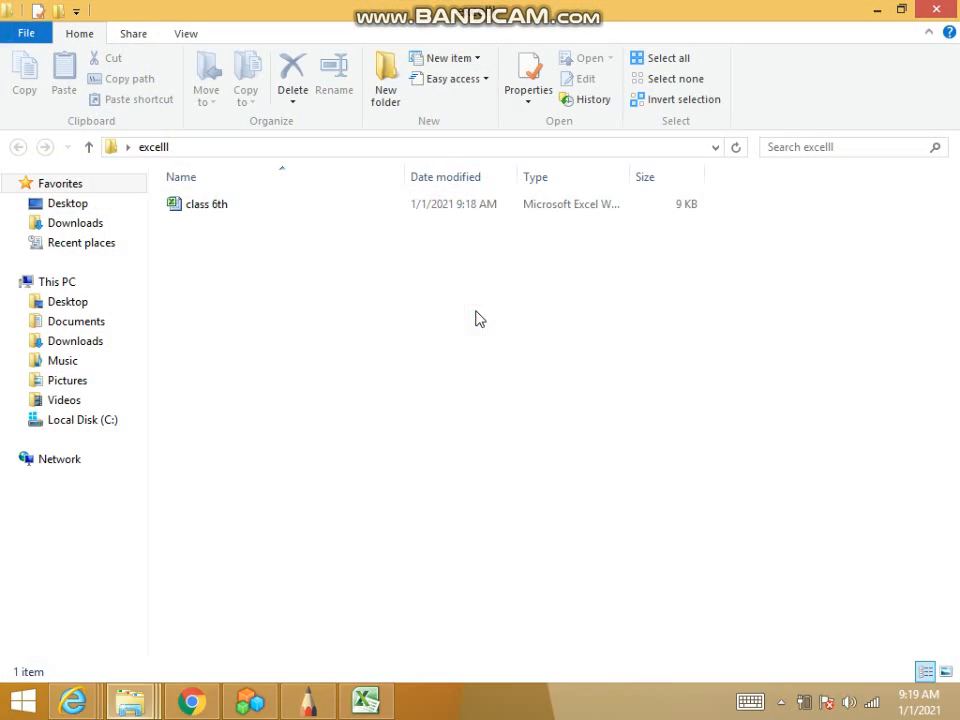
click(212, 205)
click(936, 9)
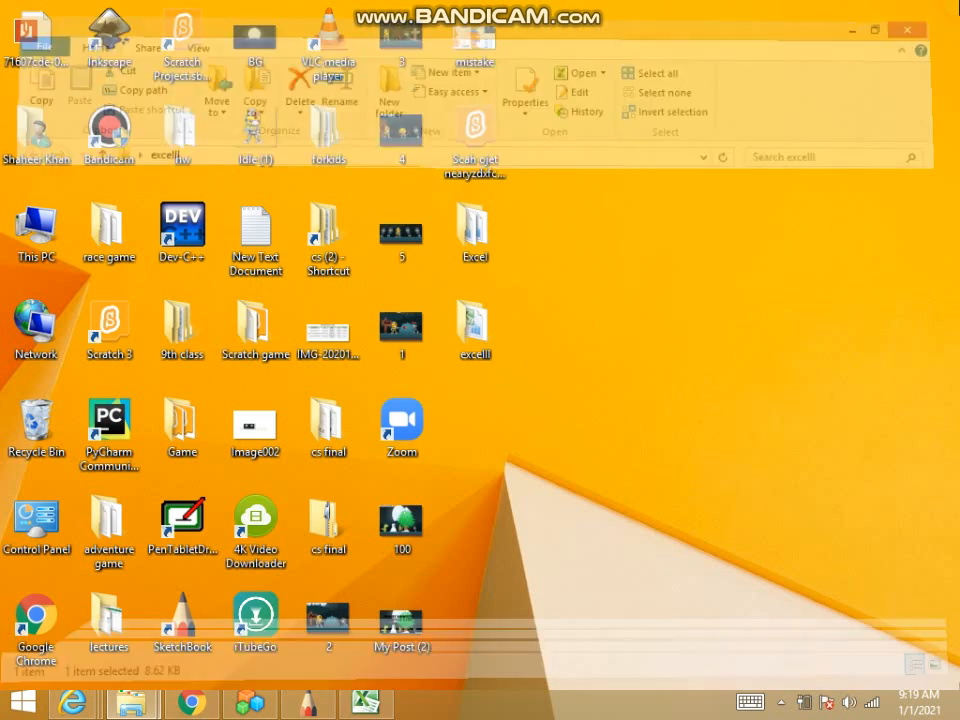
click(365, 701)
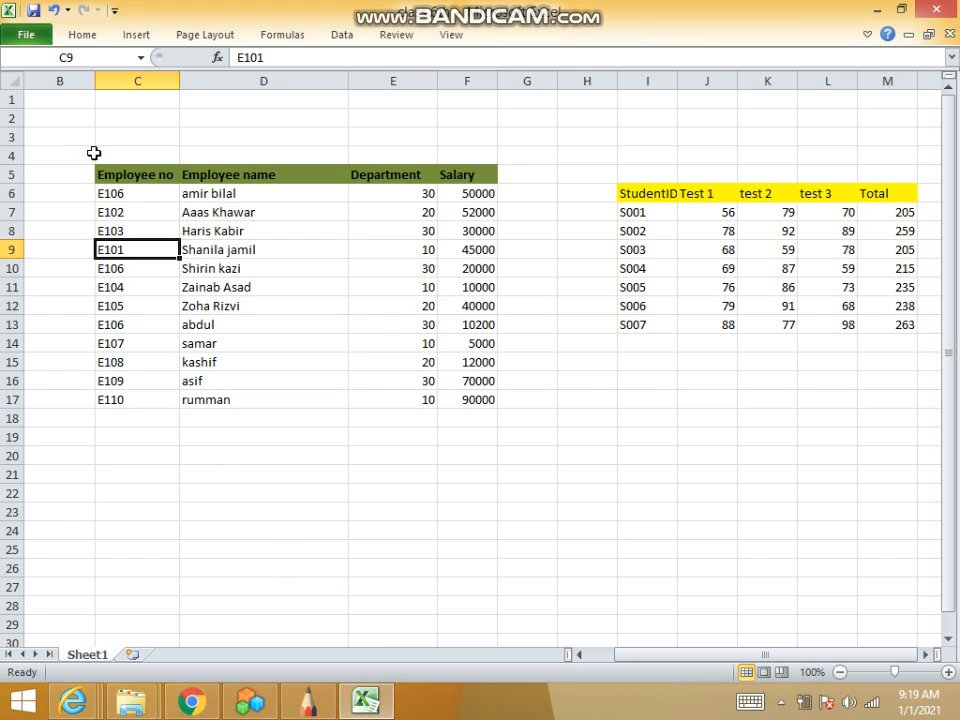
Step: Examine the employee table's columns, looking at the employee number, employee name and department entries
drag(100, 168, 460, 401)
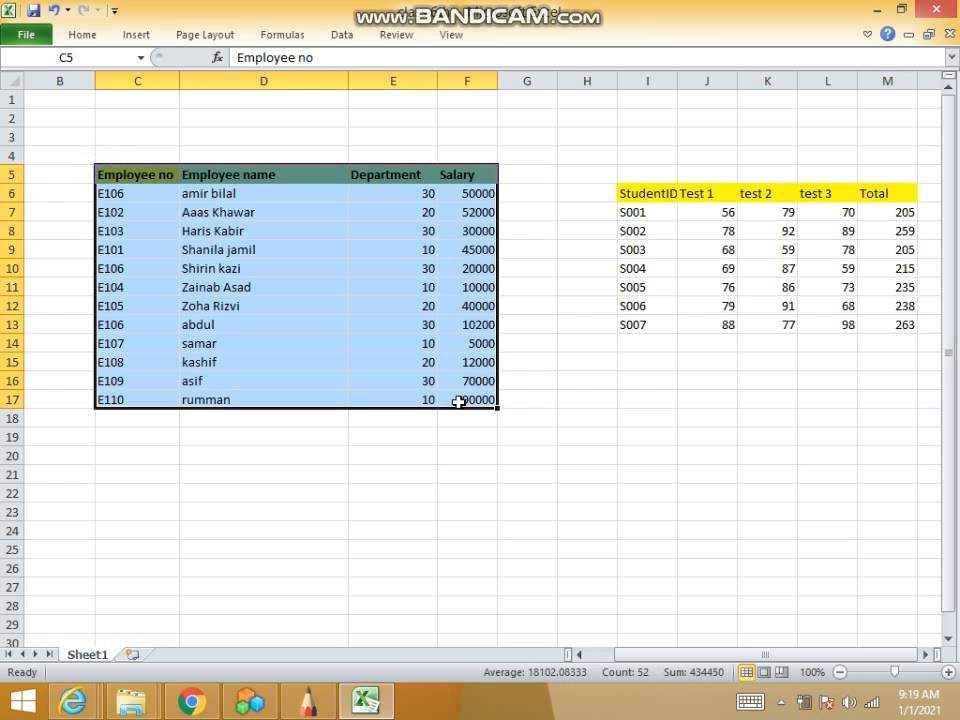
click(203, 364)
click(165, 365)
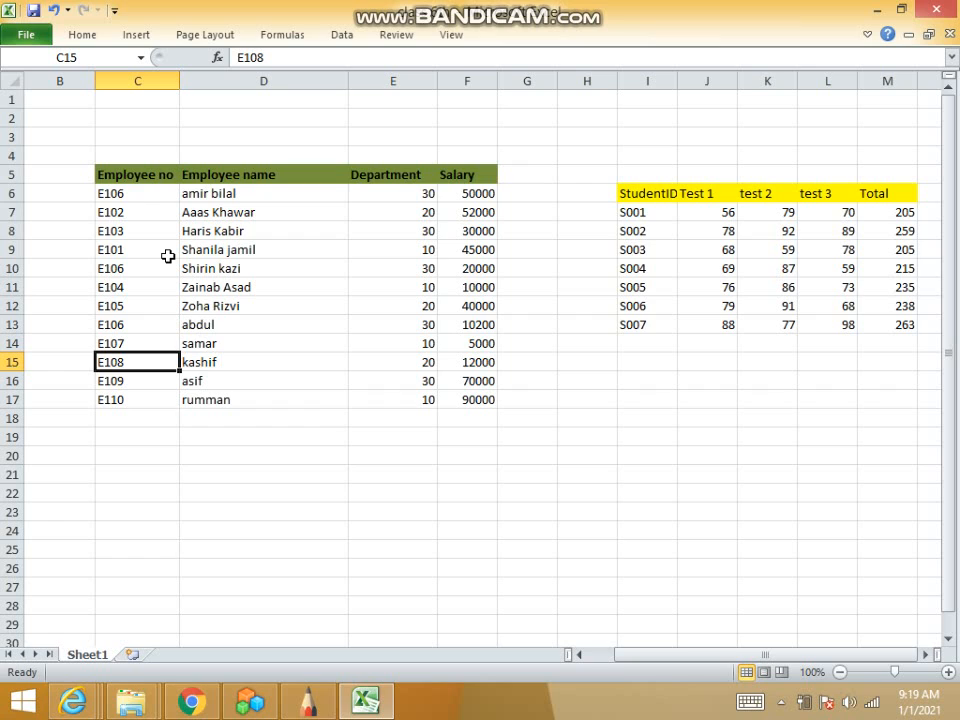
click(131, 189)
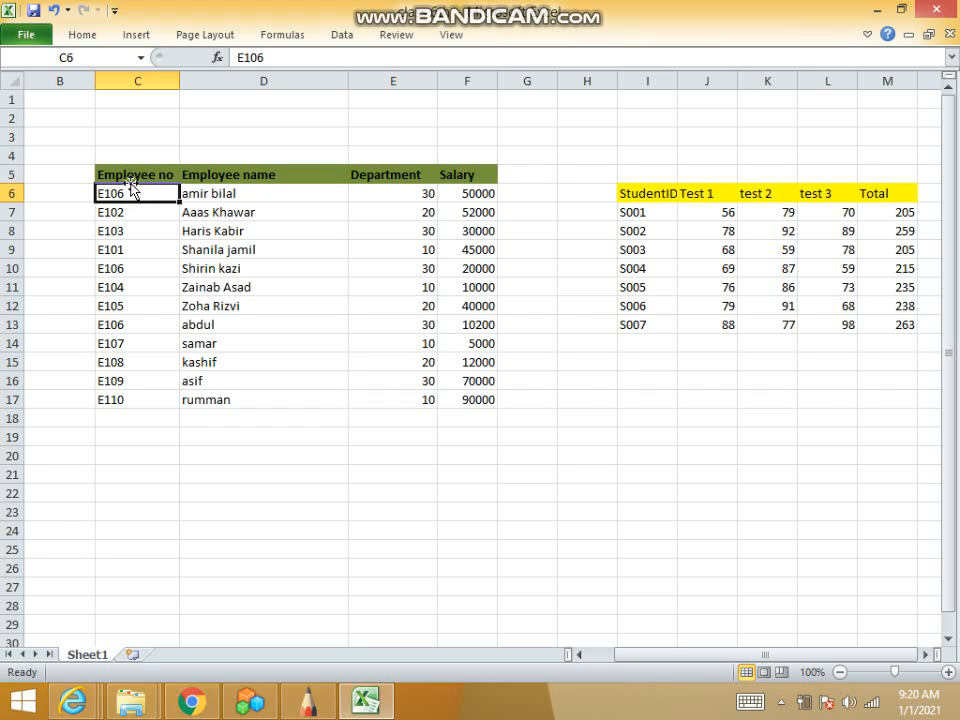
click(122, 177)
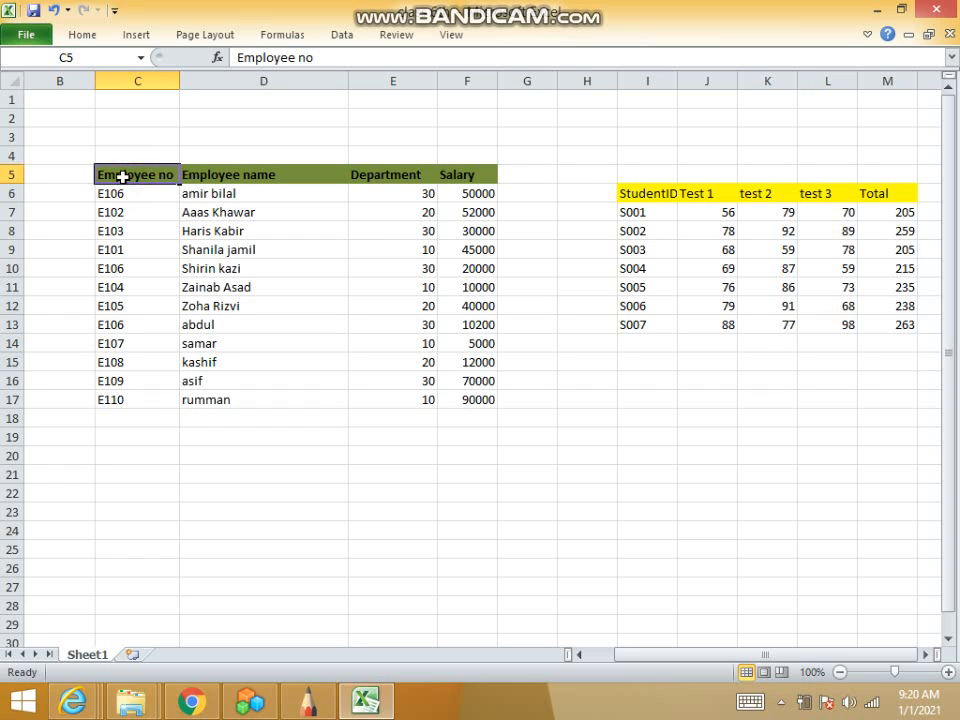
click(306, 231)
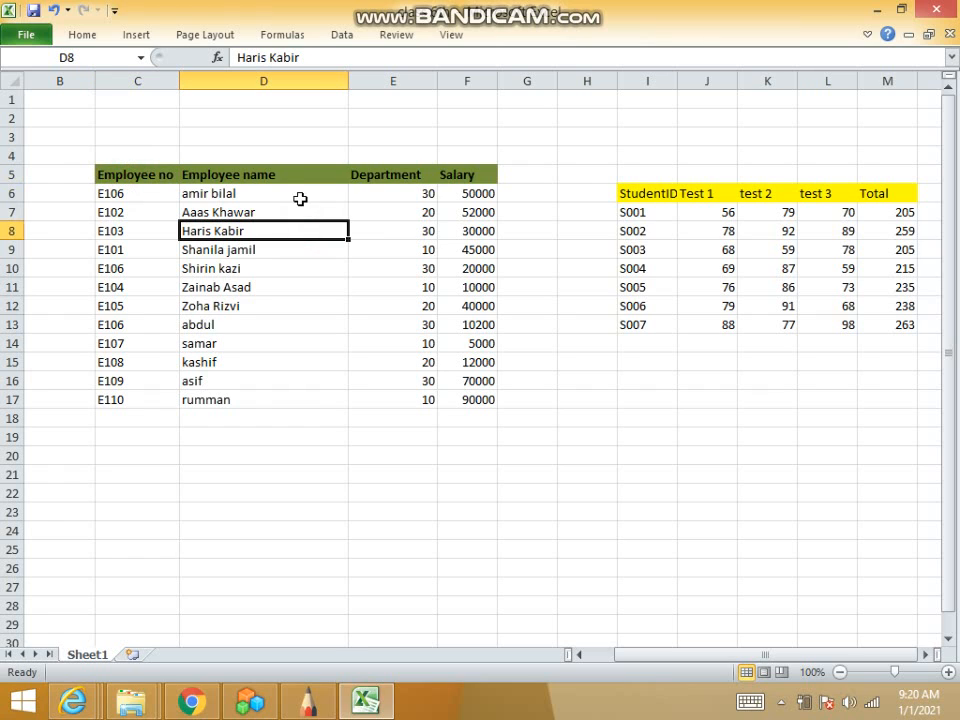
click(300, 199)
click(296, 246)
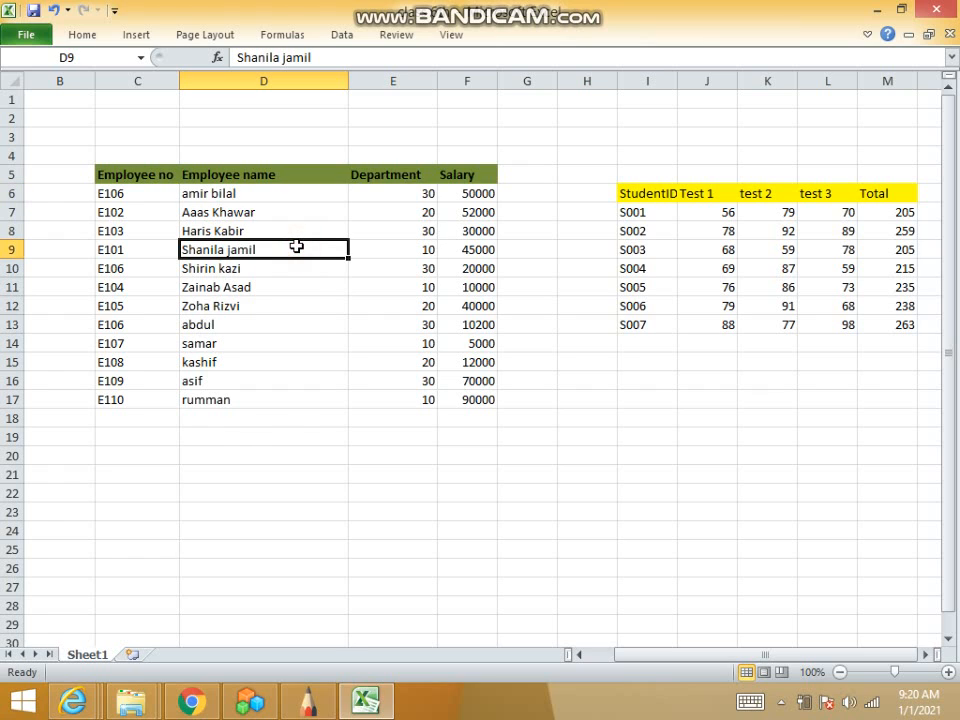
click(397, 197)
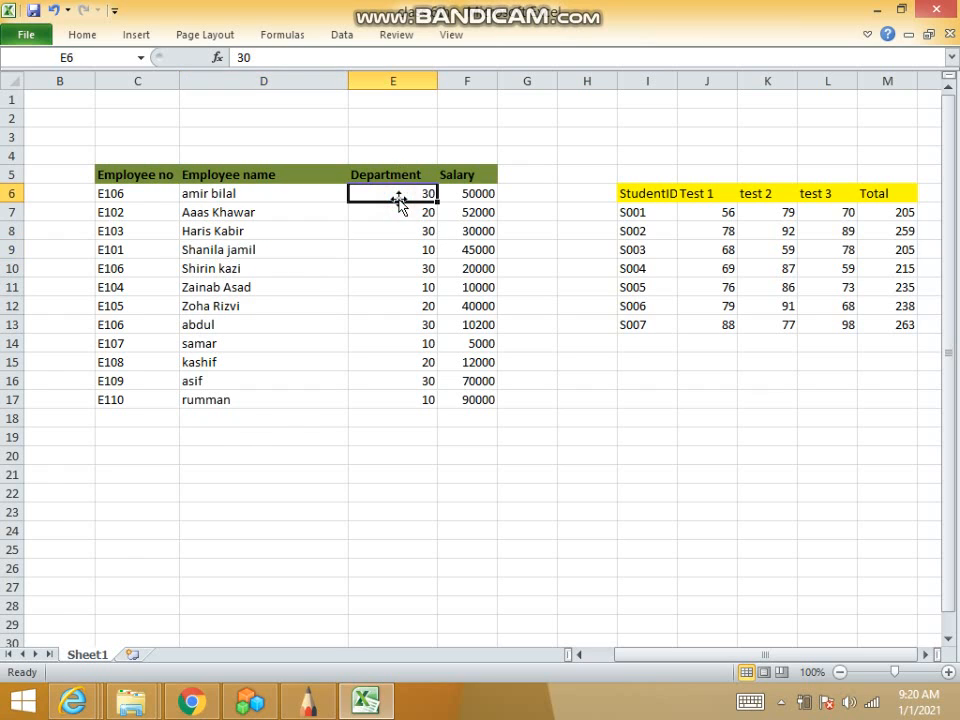
click(386, 285)
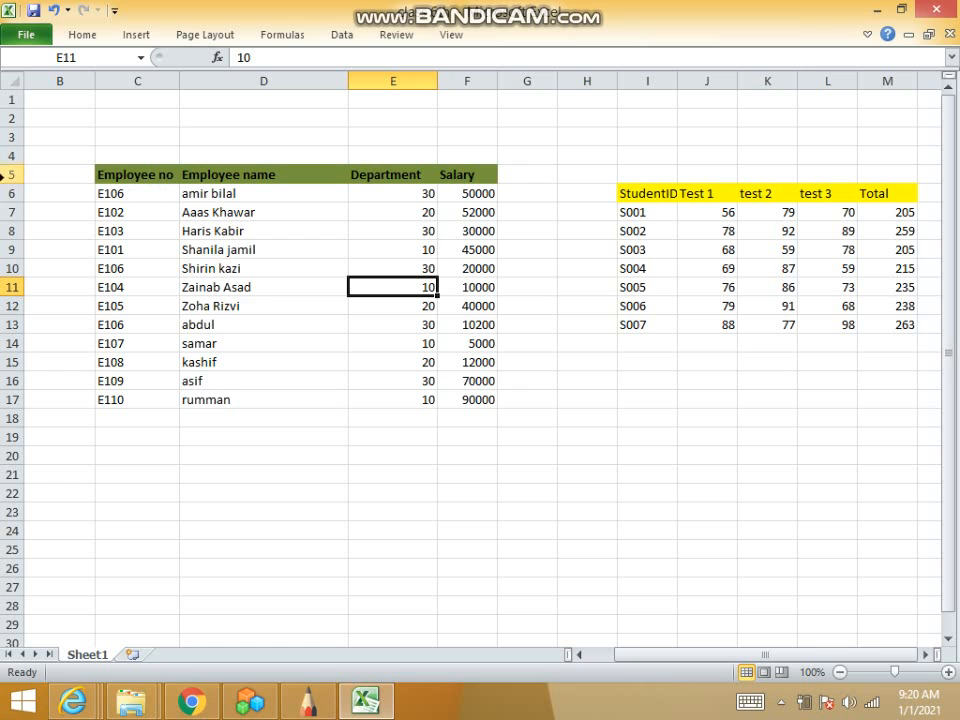
Step: Examine the employee records in rows 6 to 9 one by one, comparing their department values
click(8, 193)
click(9, 211)
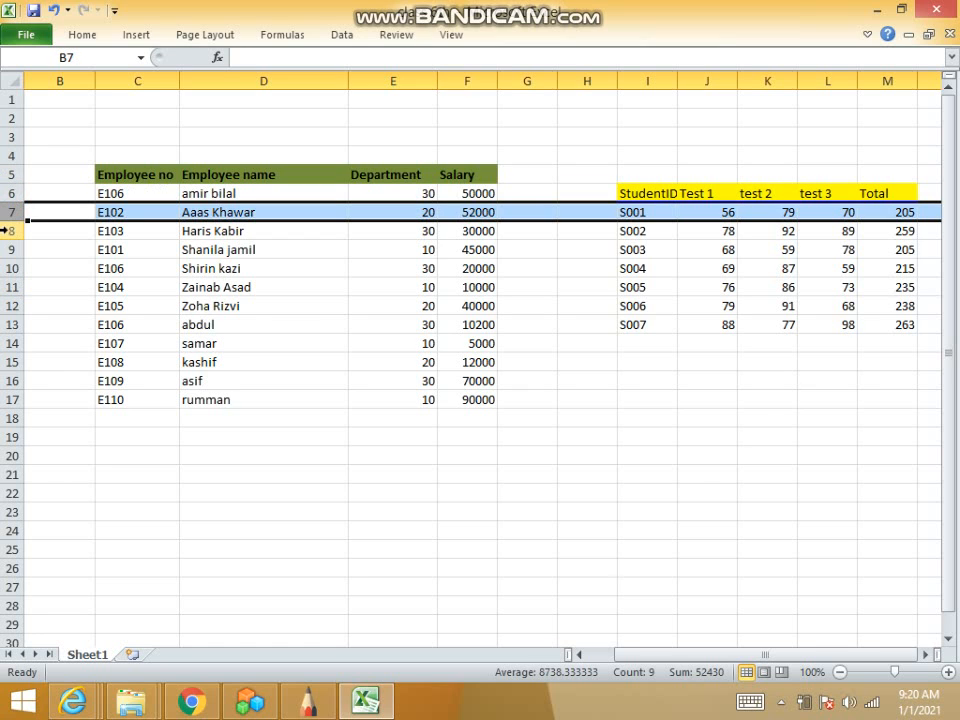
click(10, 230)
click(8, 249)
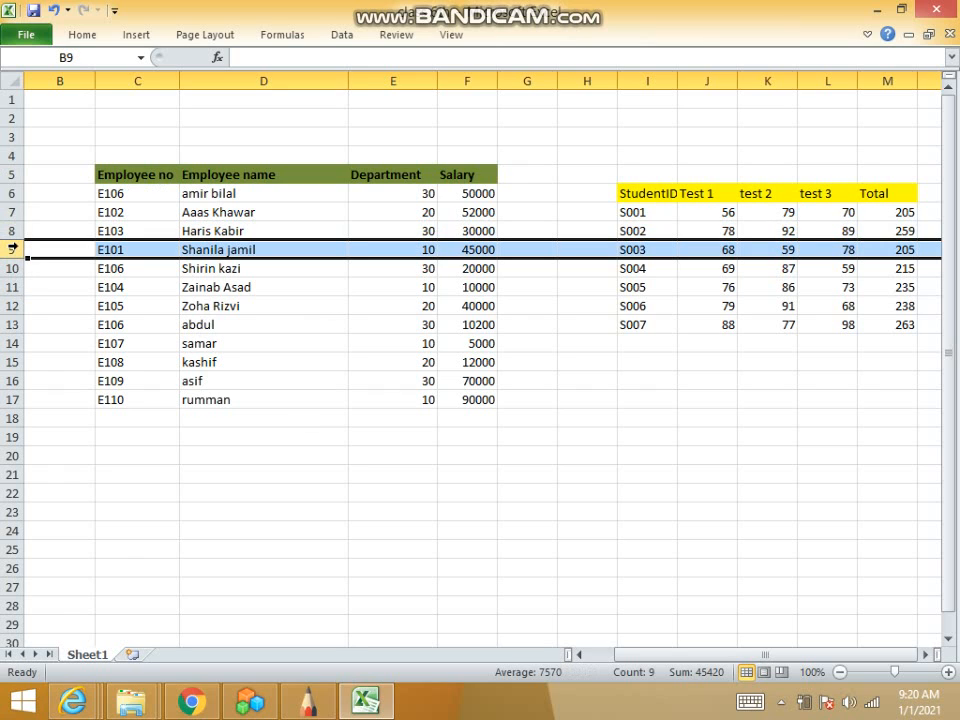
click(416, 251)
click(417, 214)
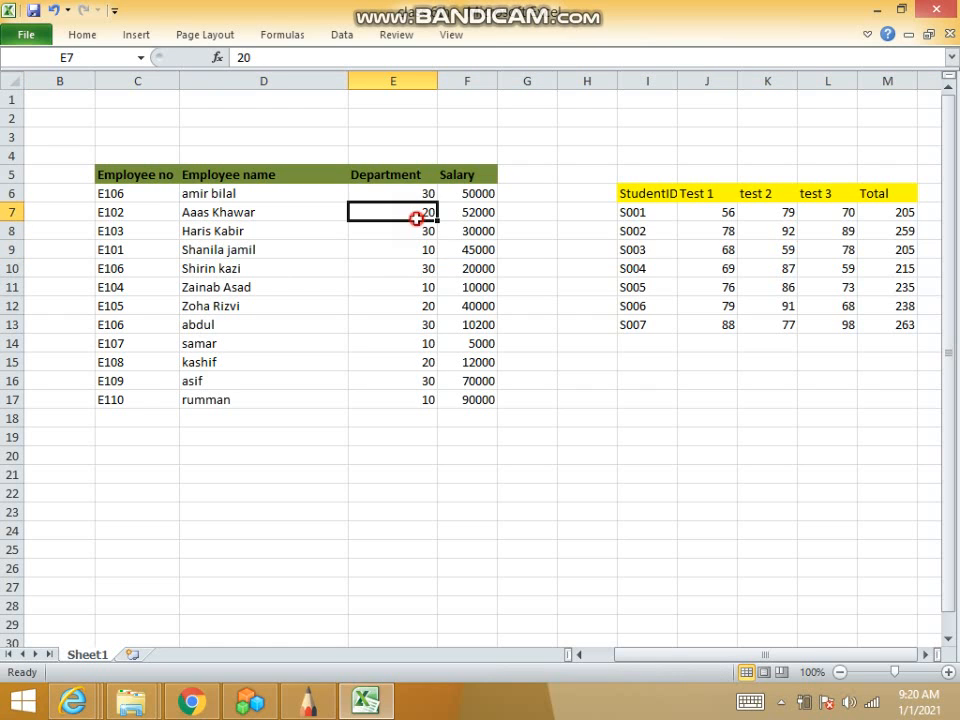
click(415, 232)
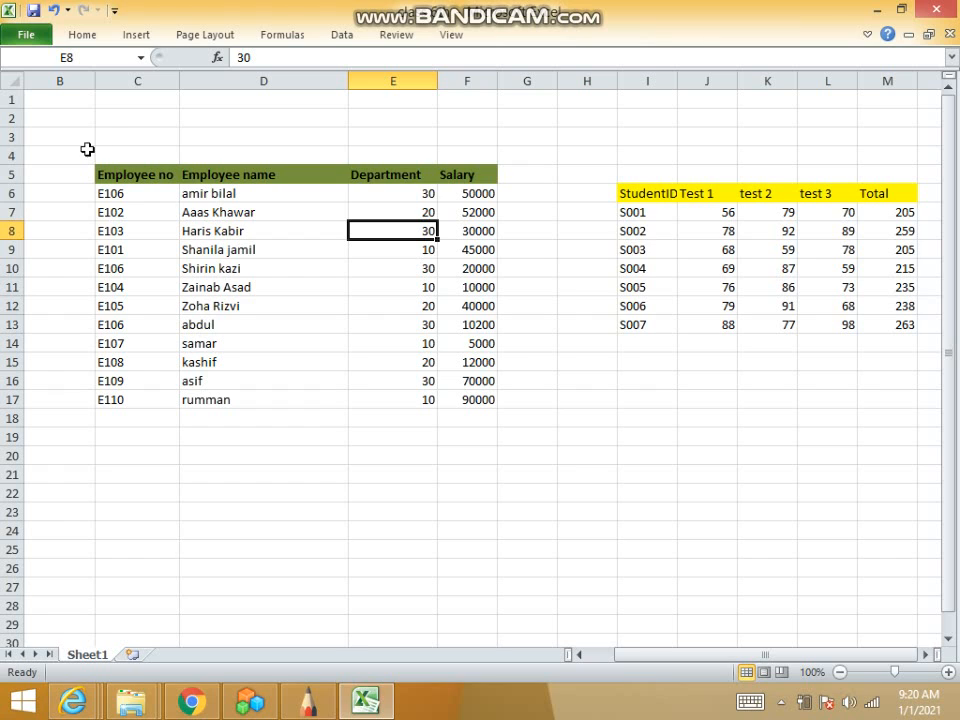
click(8, 194)
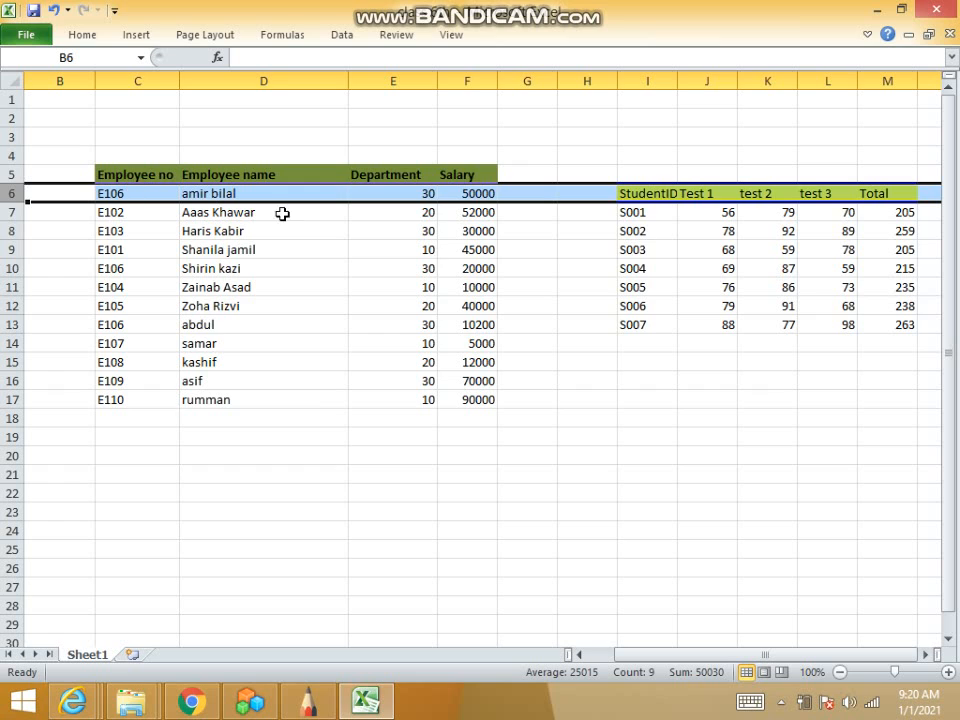
click(430, 193)
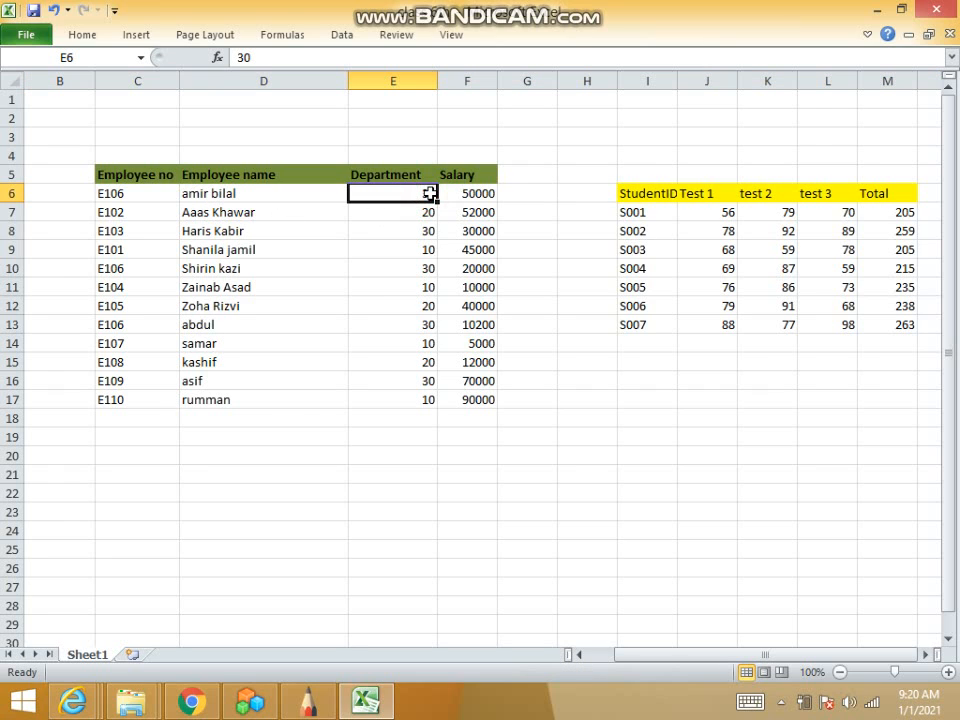
click(428, 251)
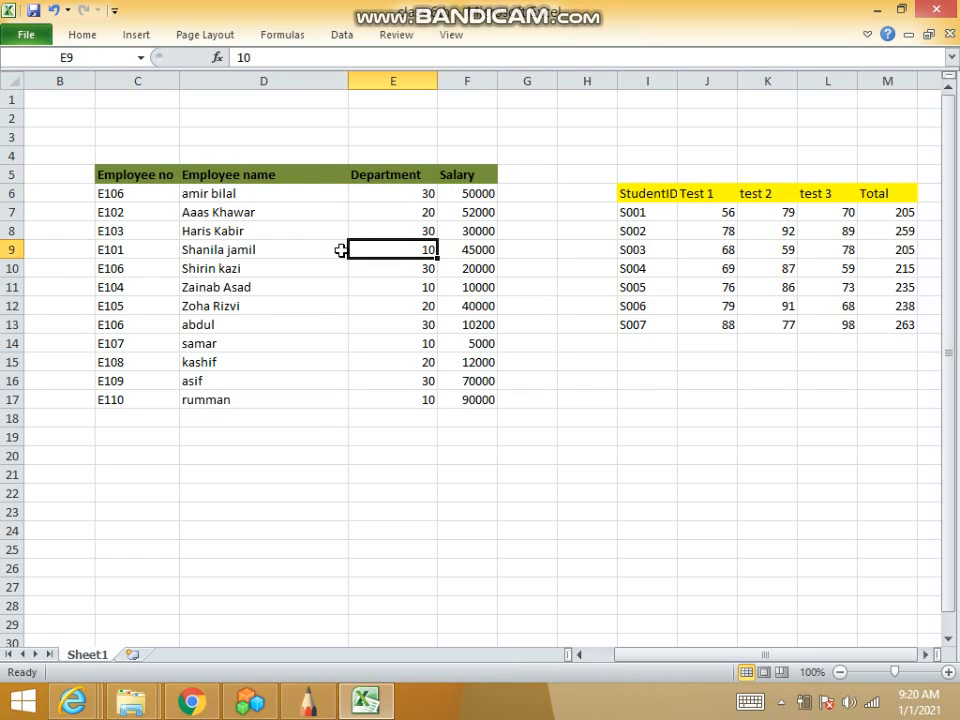
click(5, 191)
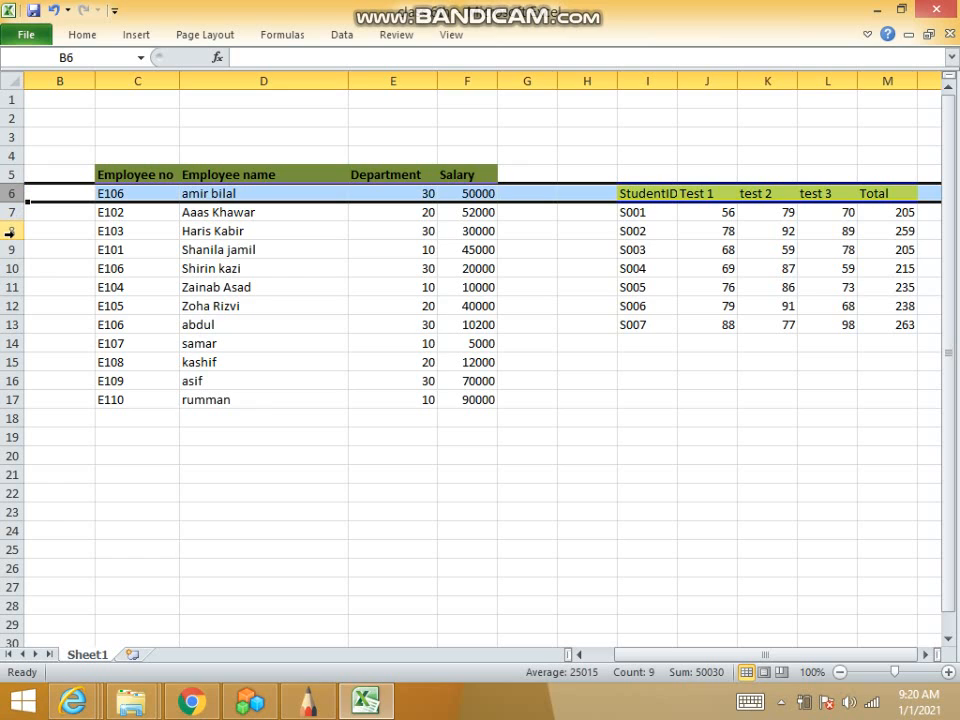
Step: Examine the Department values of the first employee records, comparing rows 6, 7 and 9 before sorting
click(379, 244)
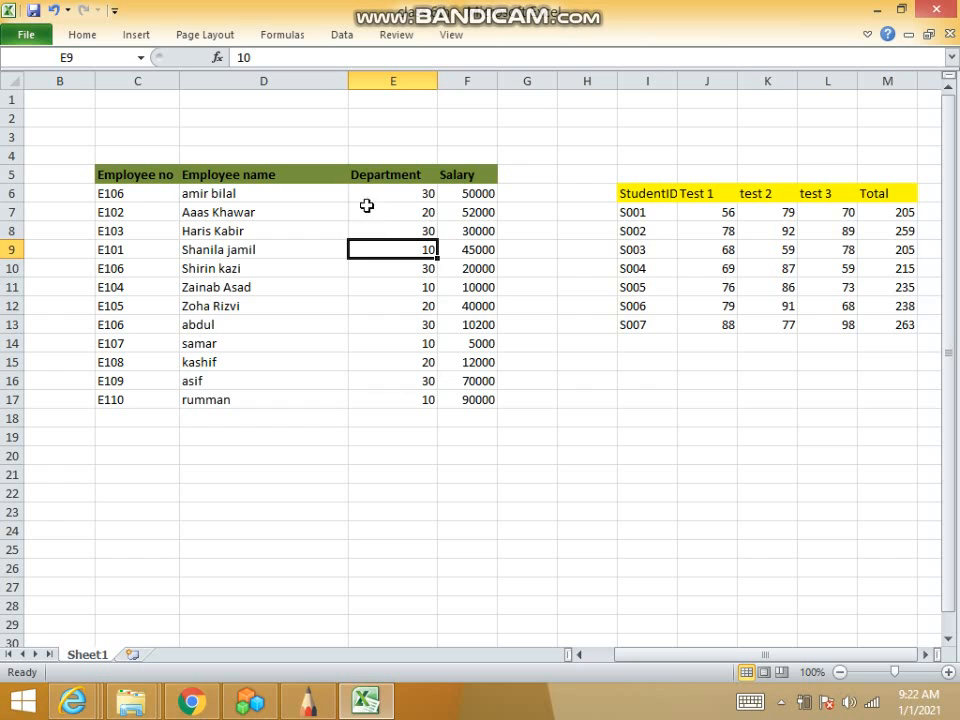
click(369, 207)
click(381, 191)
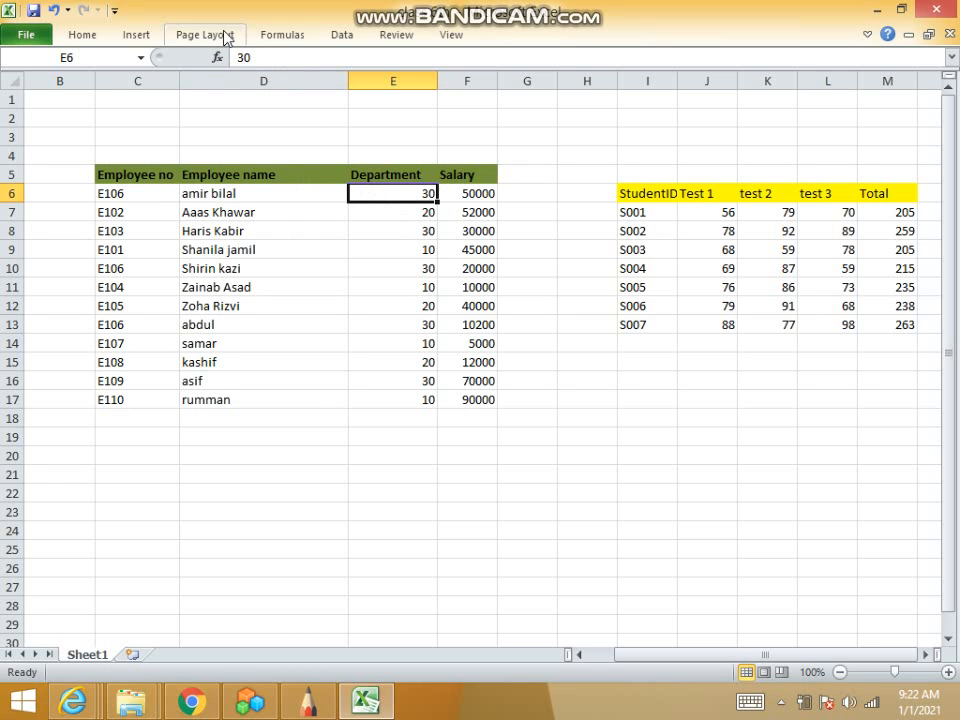
click(384, 211)
click(394, 194)
click(336, 250)
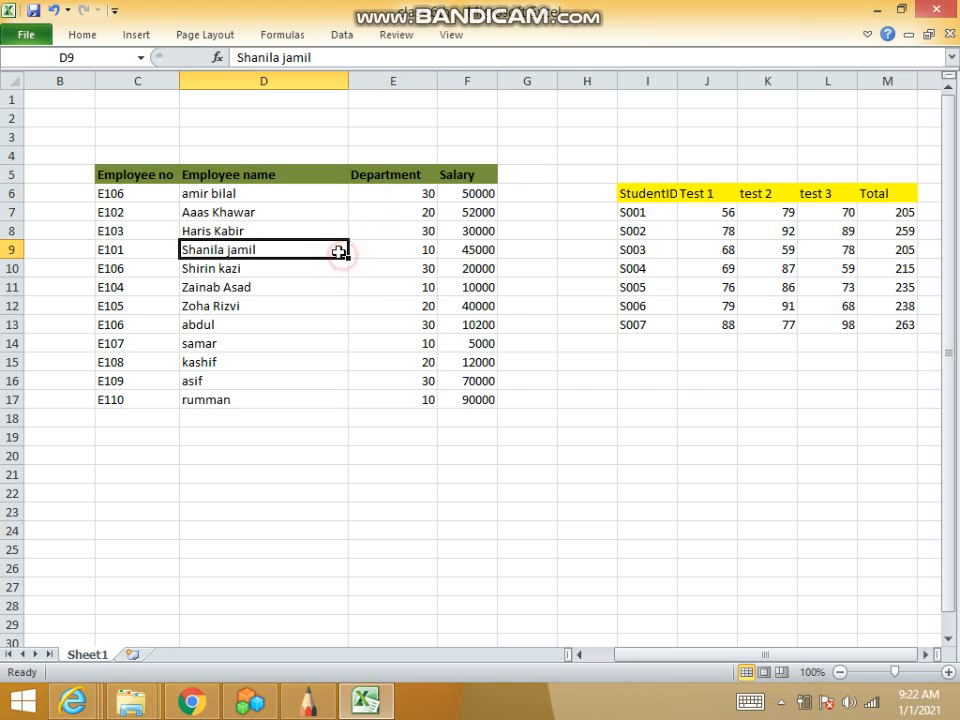
Step: Open a custom sort for the employee table and delete its secondary Salary sort level
click(407, 199)
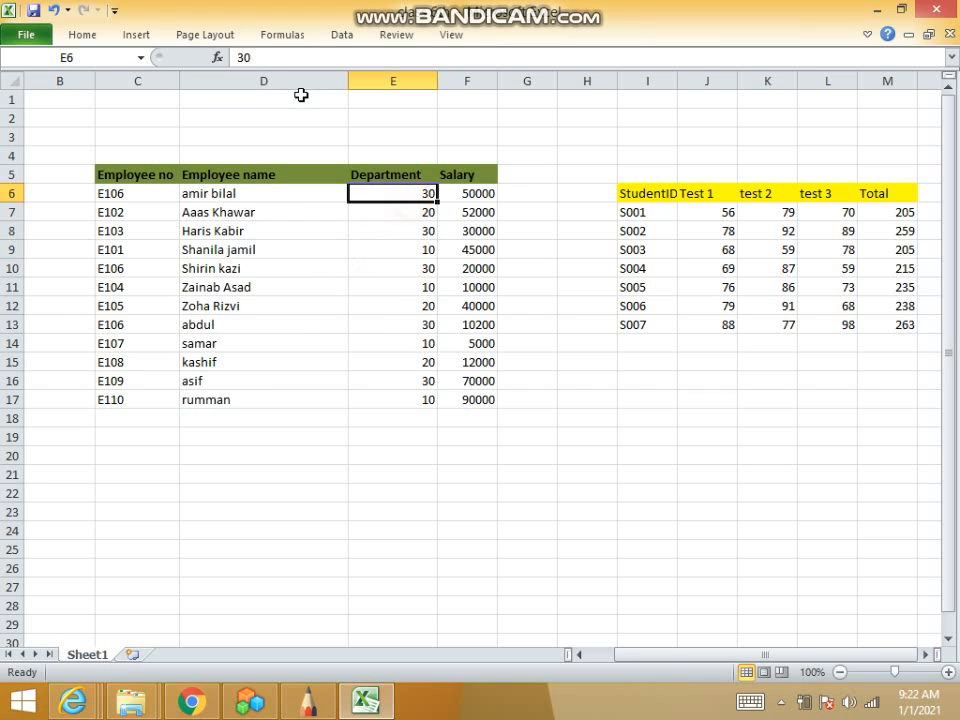
click(82, 36)
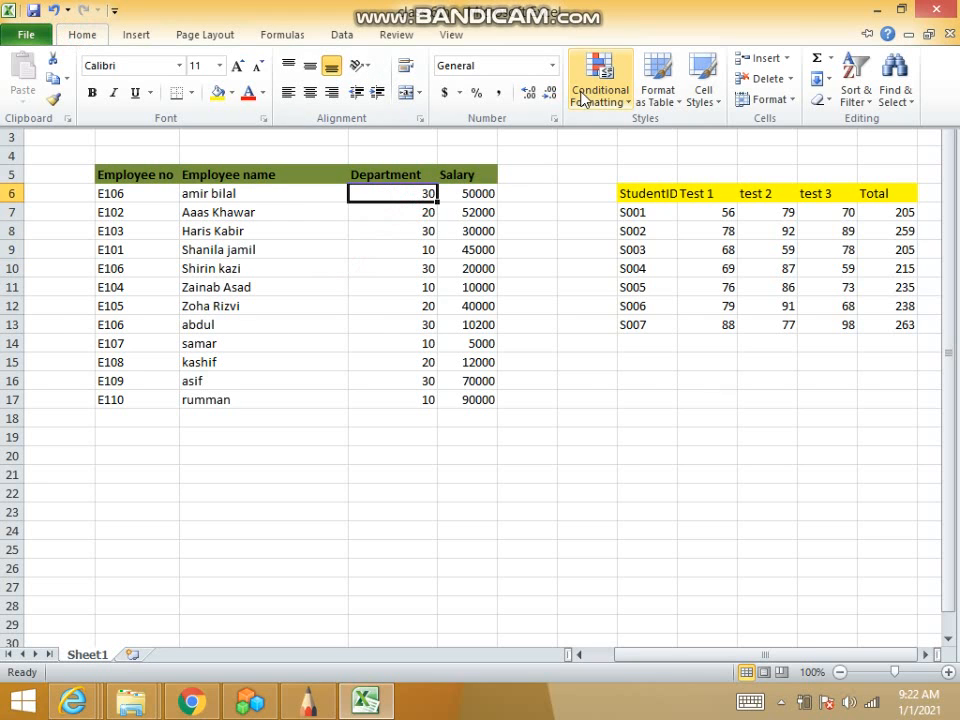
click(871, 106)
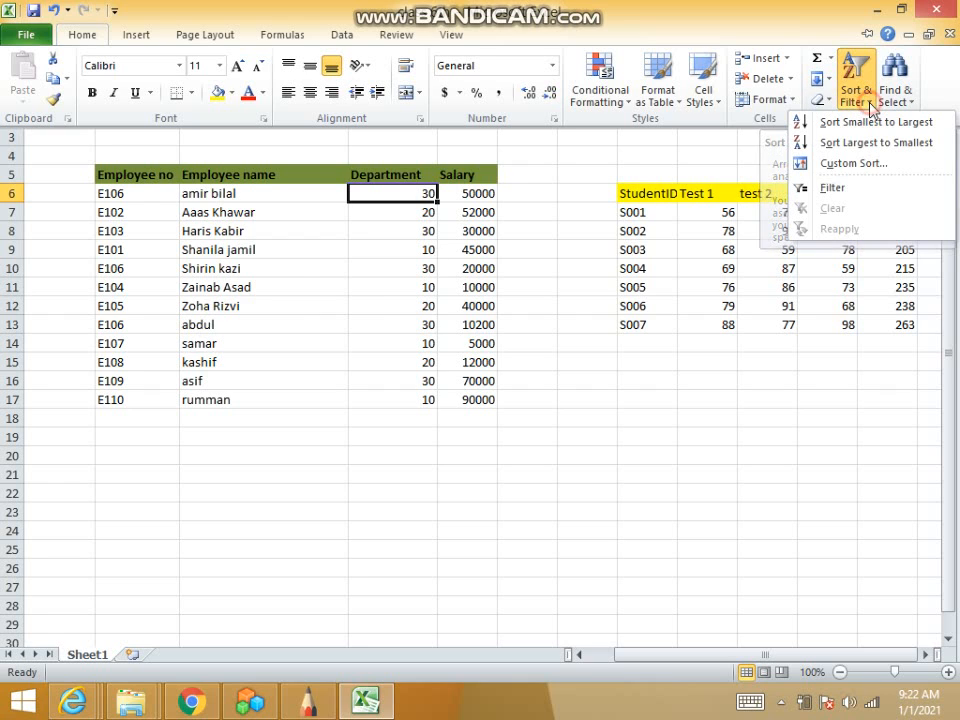
click(845, 168)
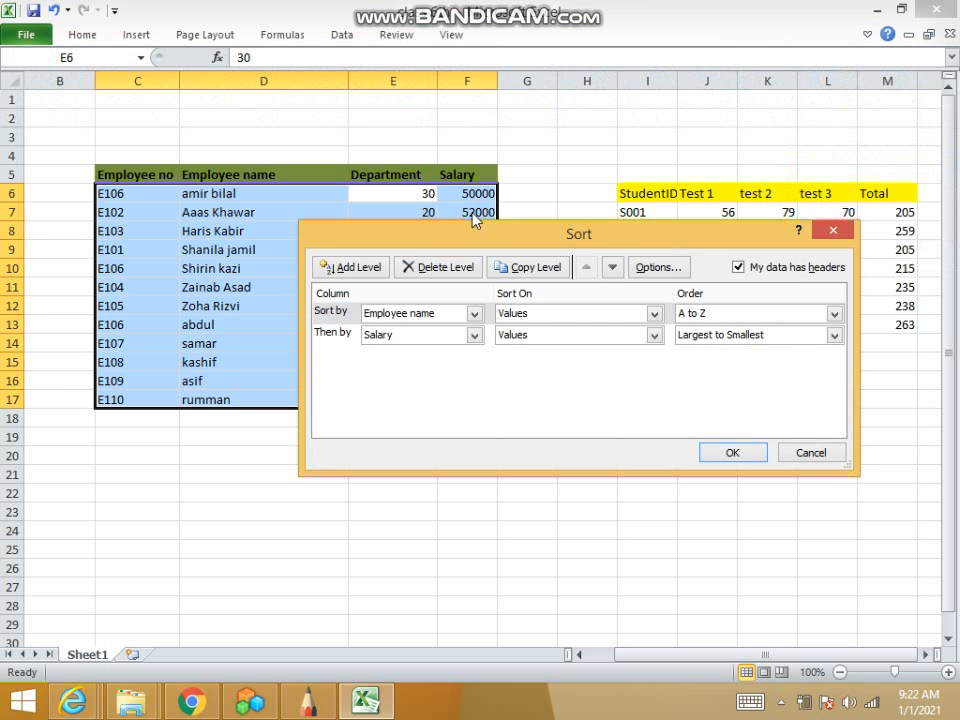
drag(484, 235, 456, 182)
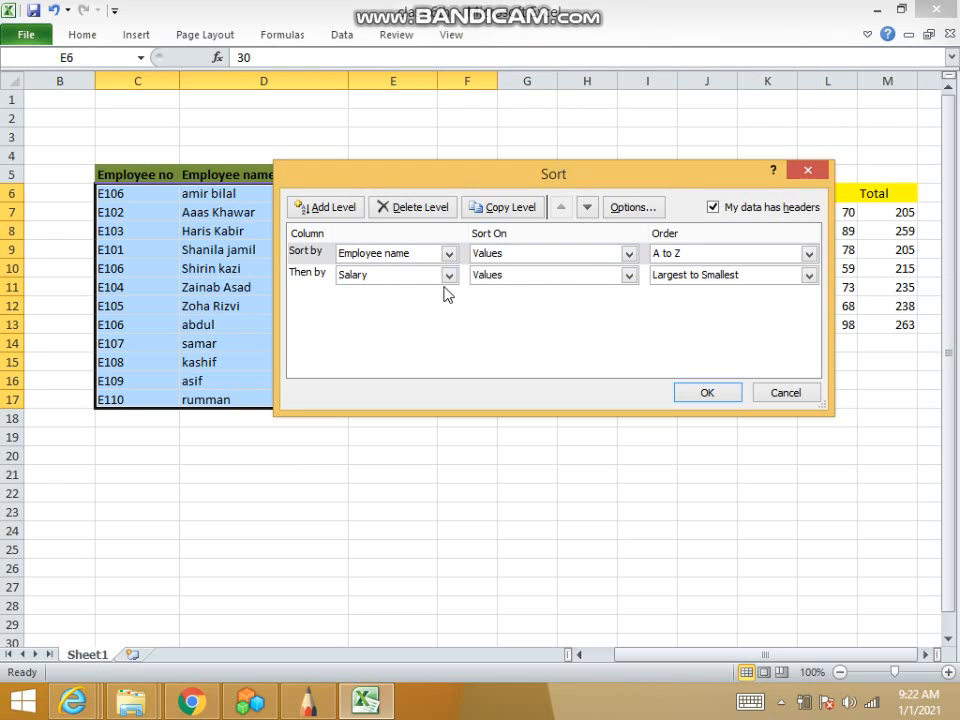
click(322, 280)
click(398, 214)
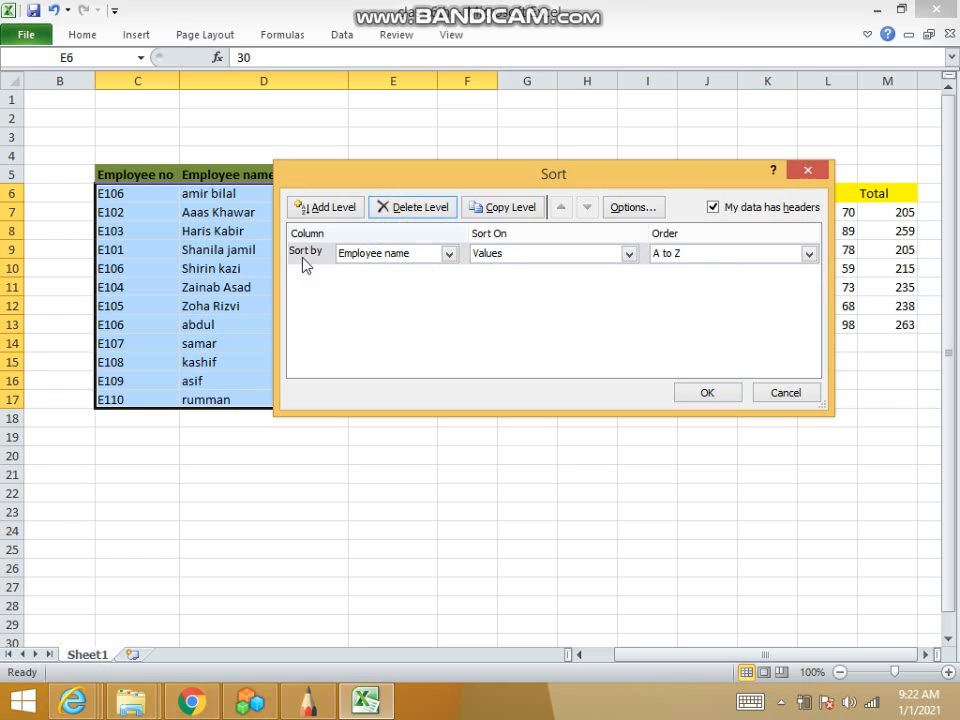
Step: Sort the employee table by Department values in Smallest to Largest order
click(448, 253)
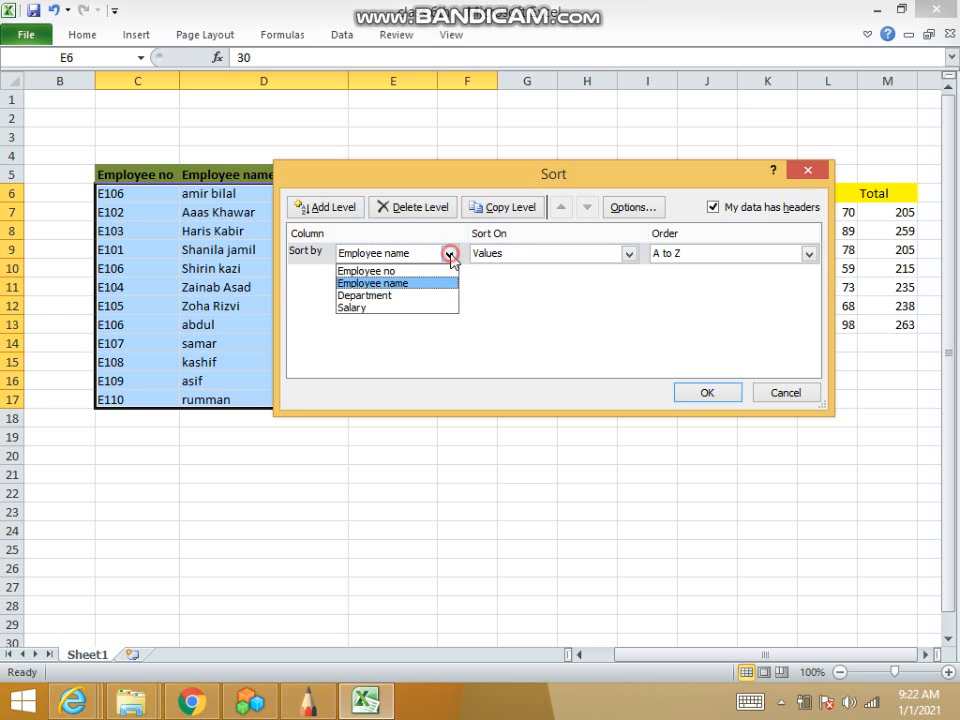
click(402, 296)
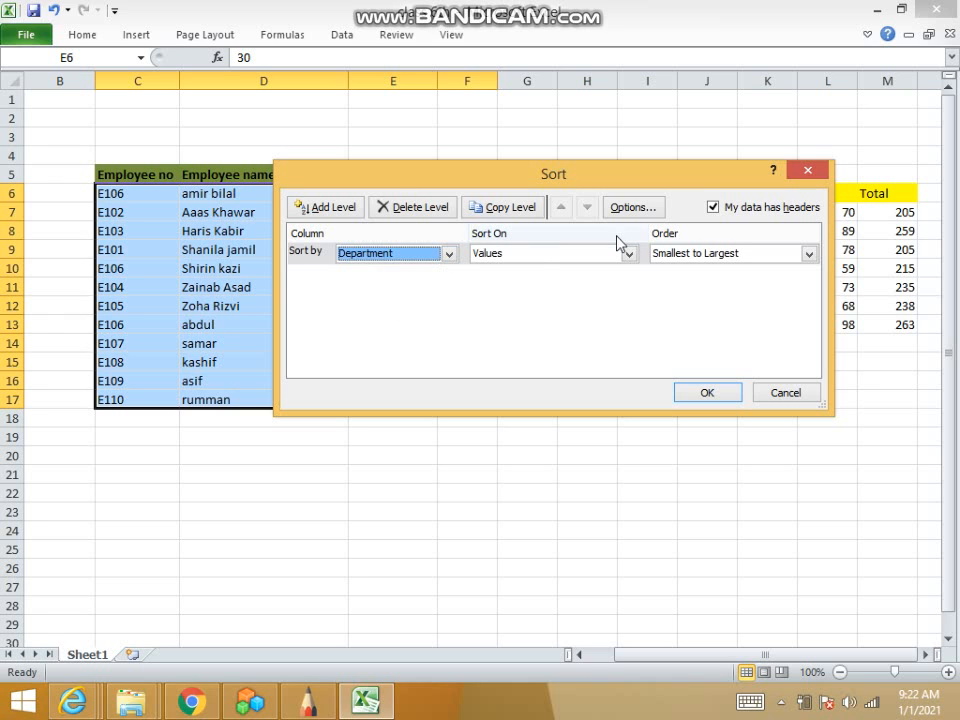
click(672, 256)
click(672, 268)
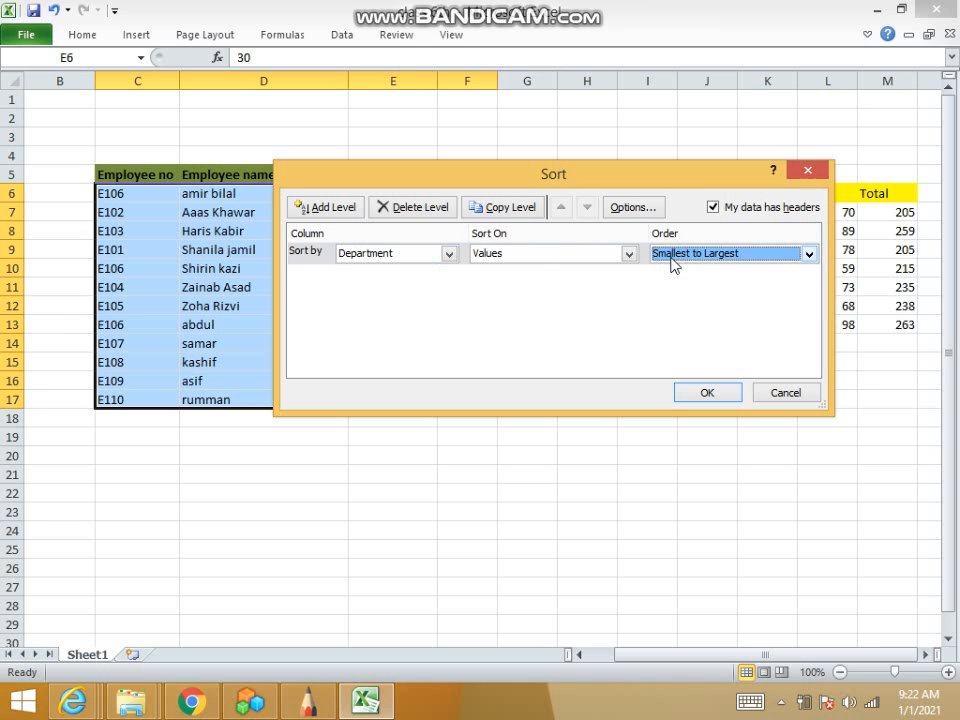
click(703, 394)
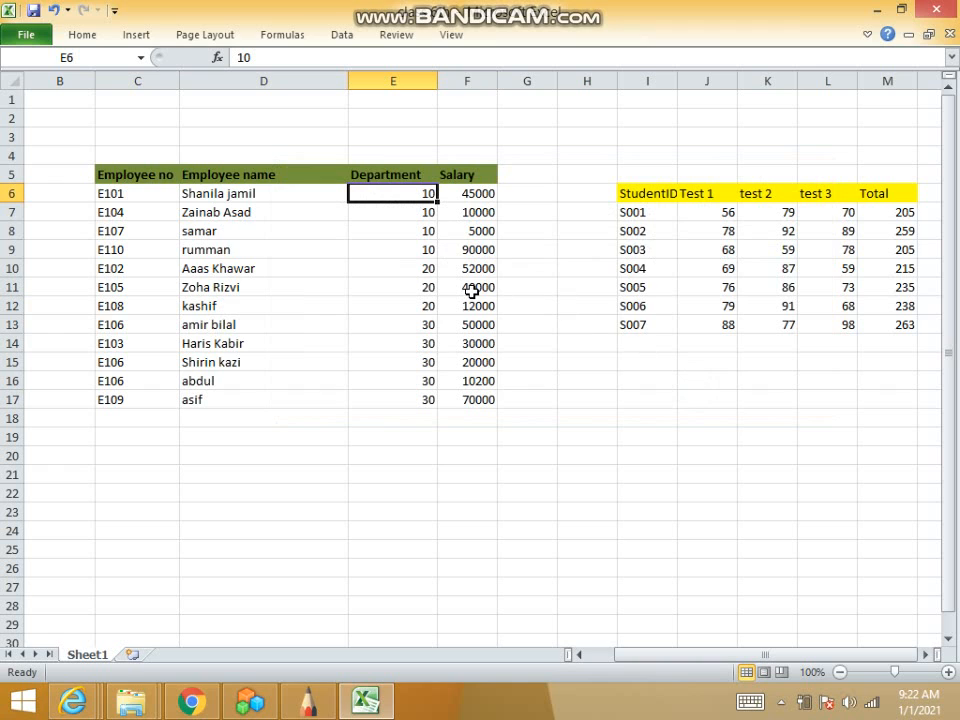
Step: Examine the sorted employee table, checking how the Department values group from the first record to the last
click(384, 212)
click(386, 230)
click(388, 250)
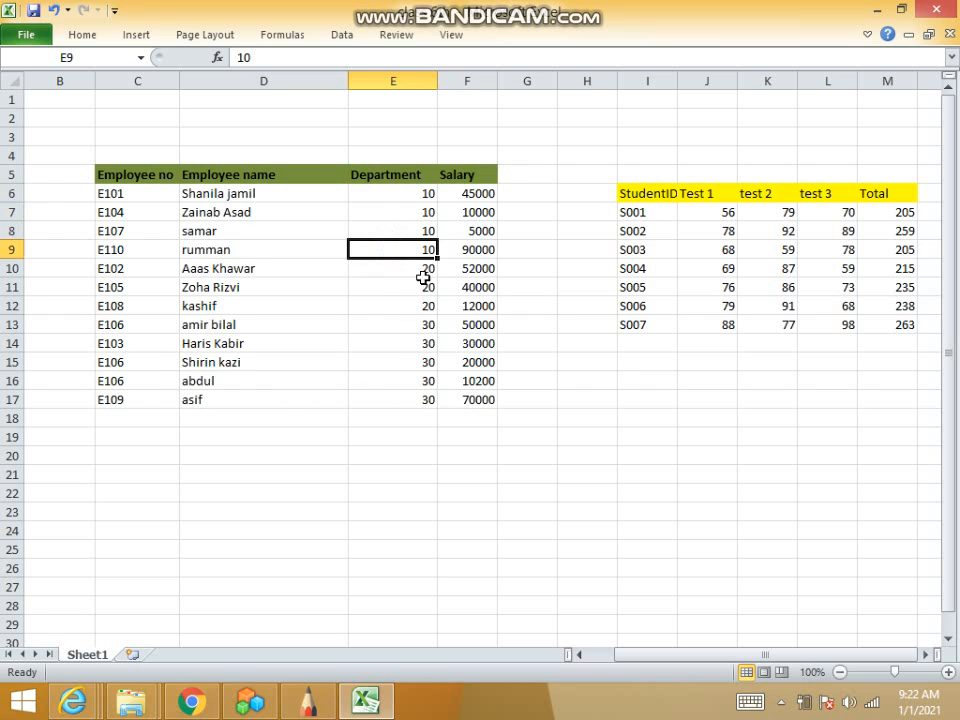
drag(388, 191, 407, 399)
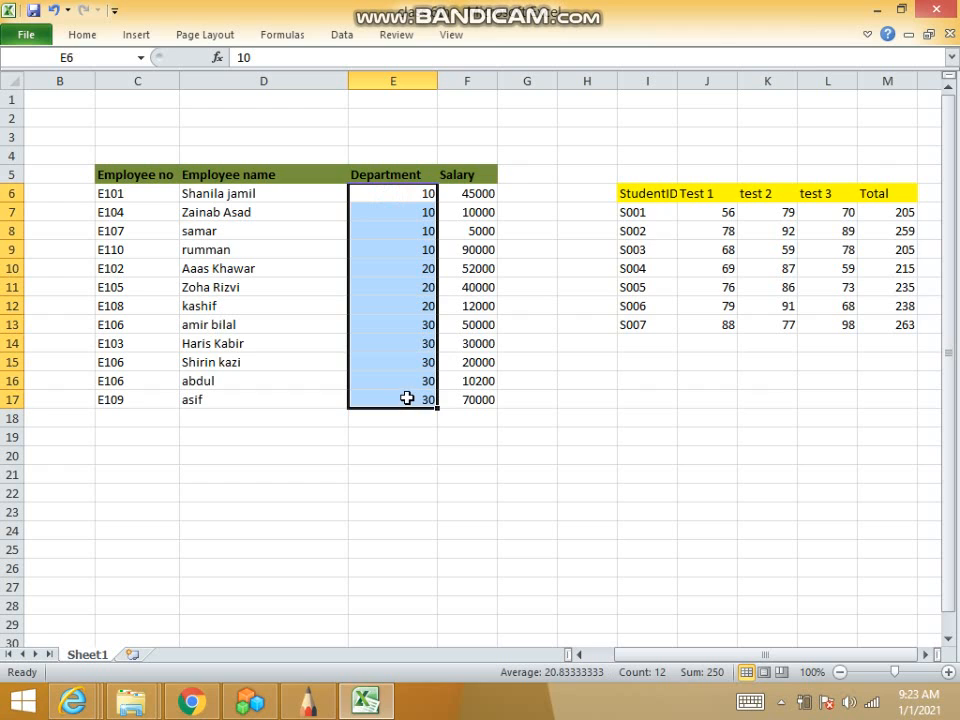
click(382, 370)
click(264, 196)
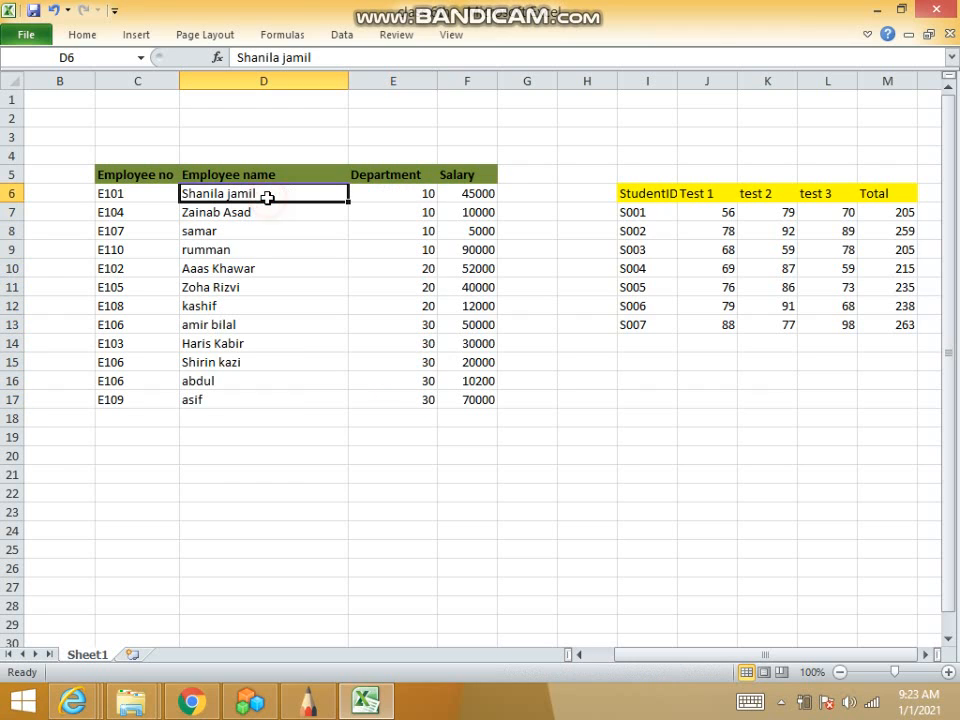
click(379, 193)
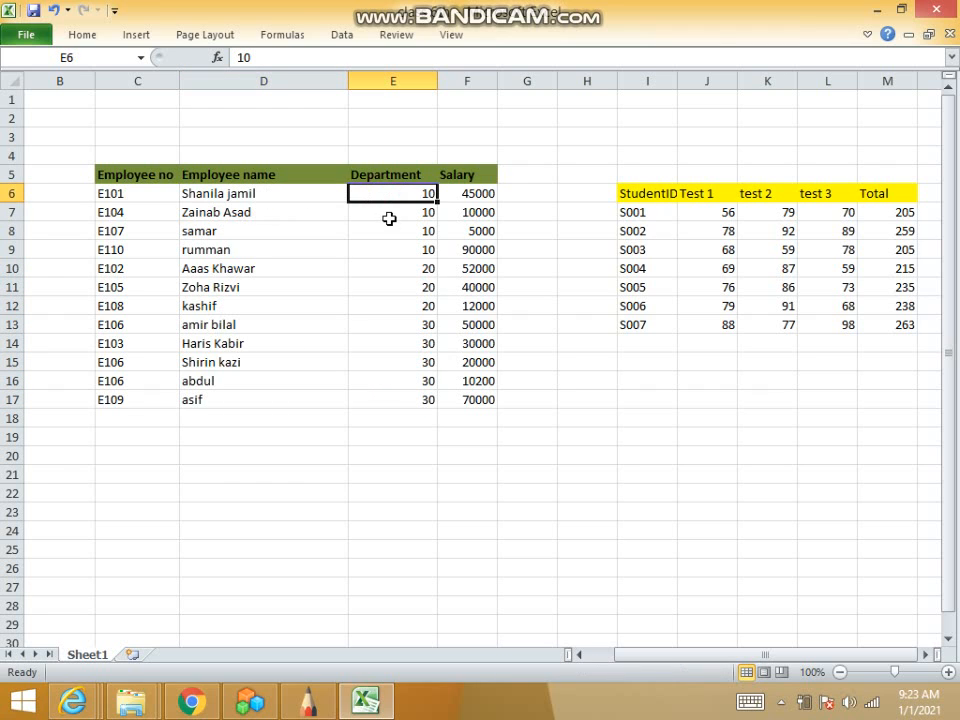
click(390, 220)
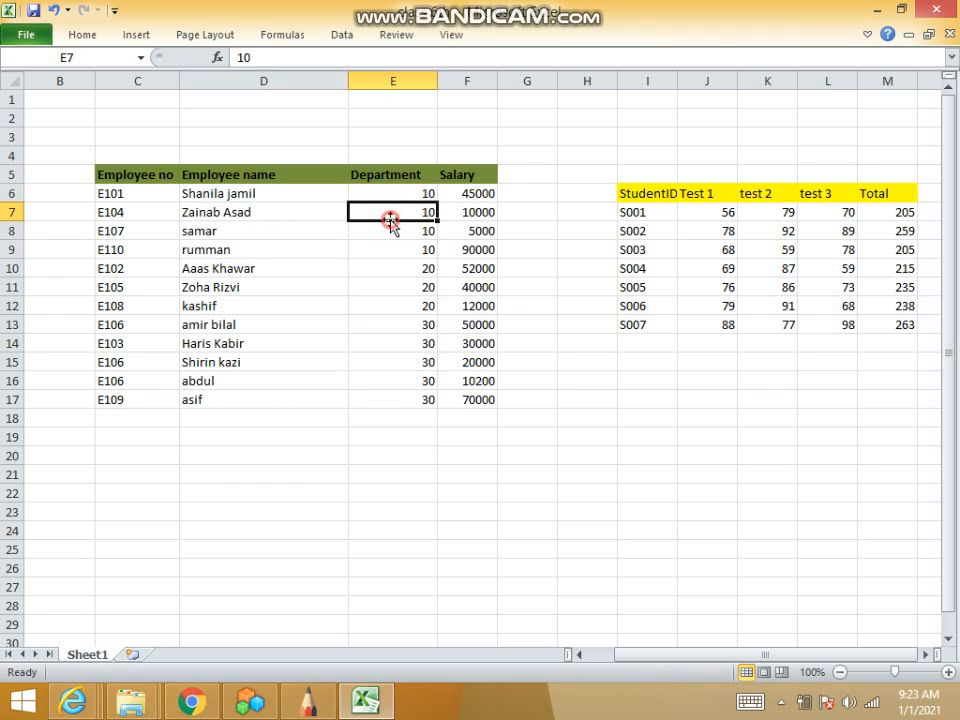
click(233, 413)
click(231, 399)
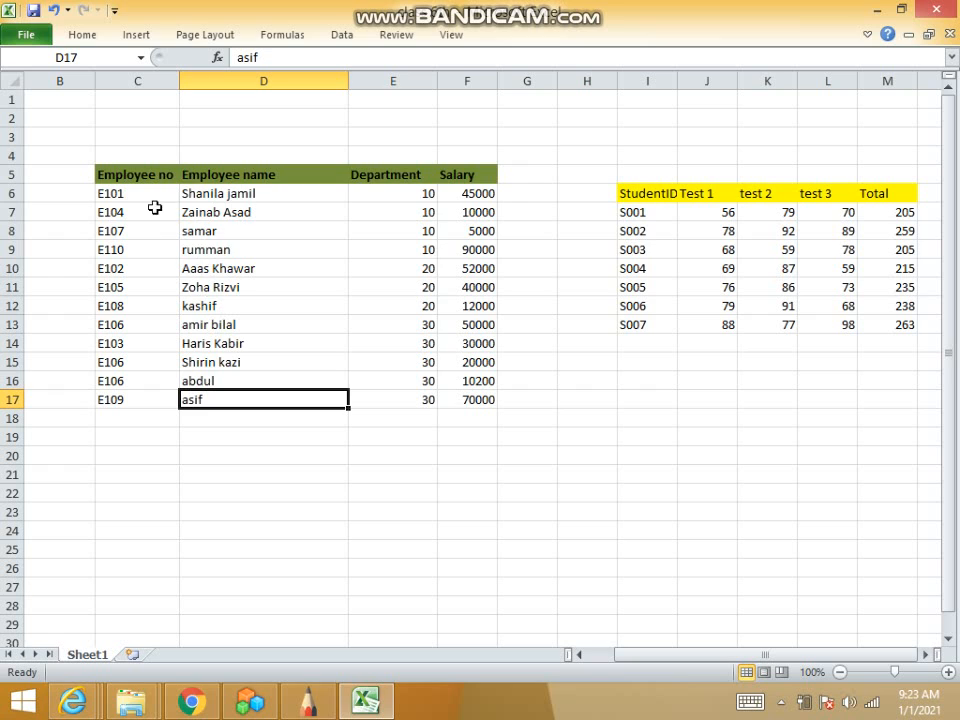
click(183, 193)
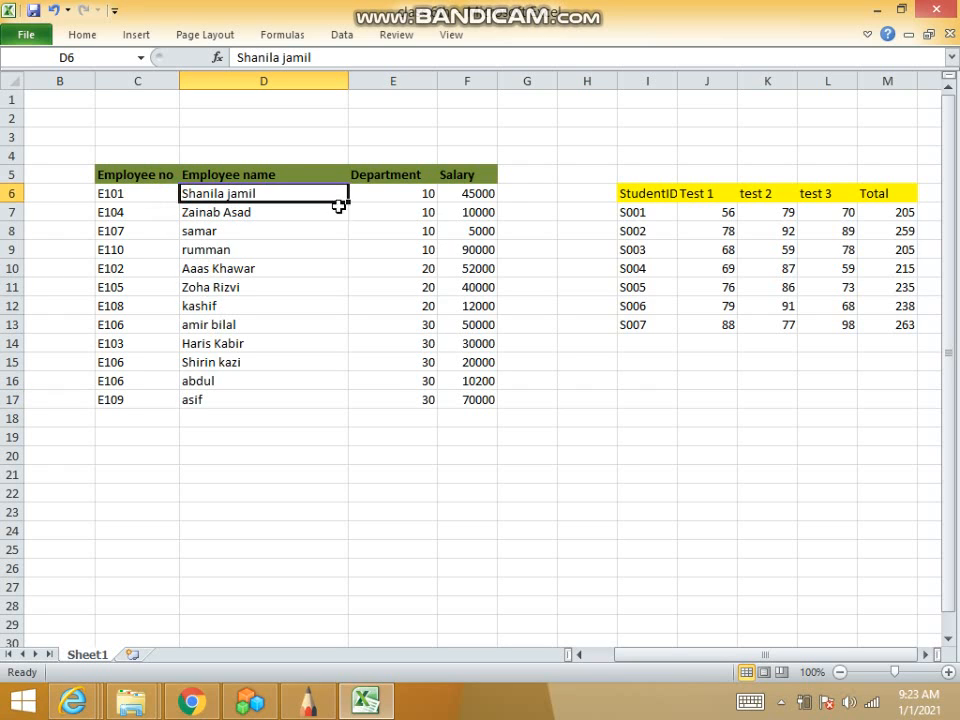
click(383, 197)
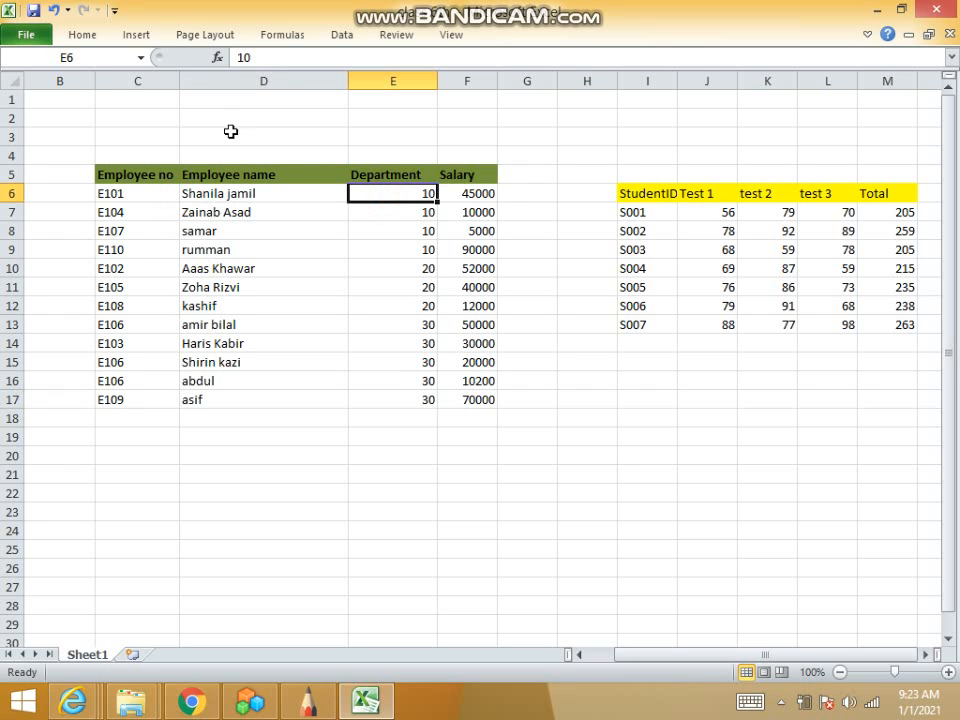
click(83, 35)
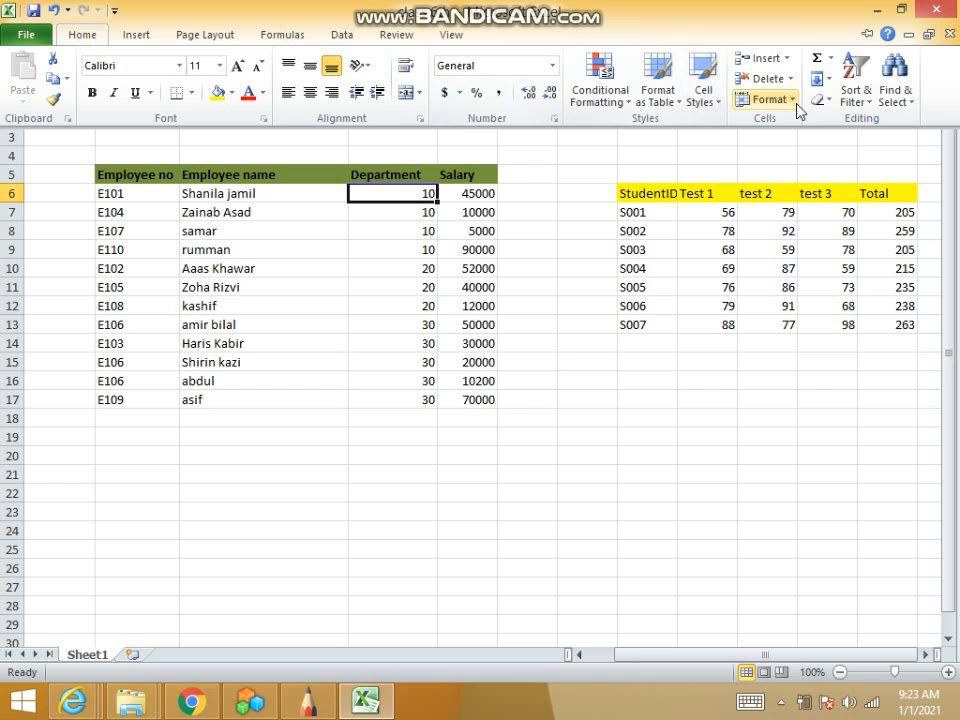
click(874, 108)
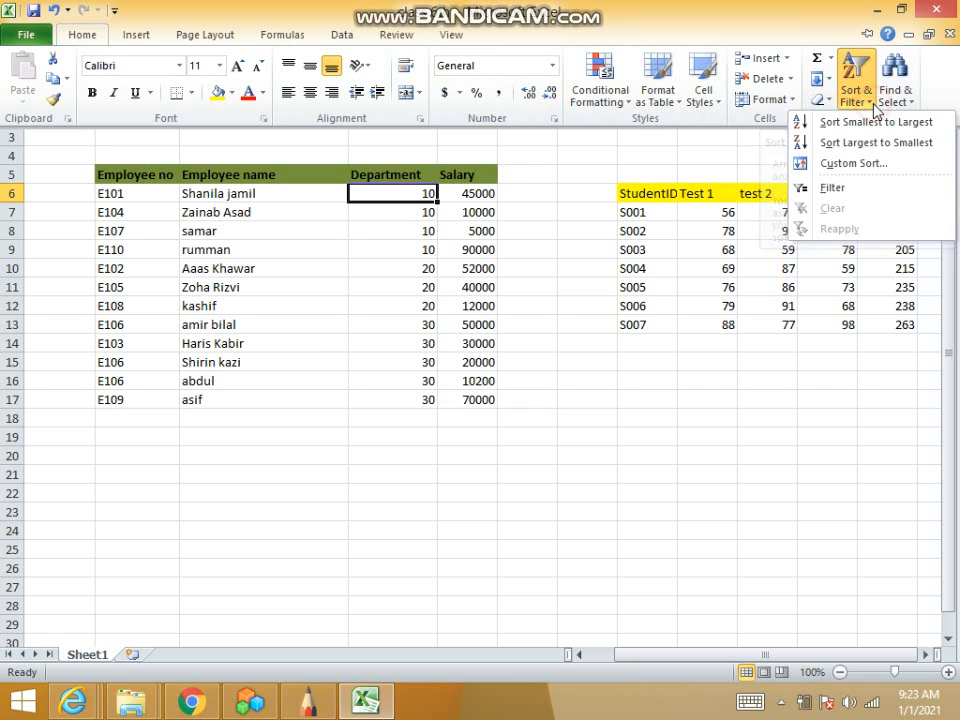
click(875, 108)
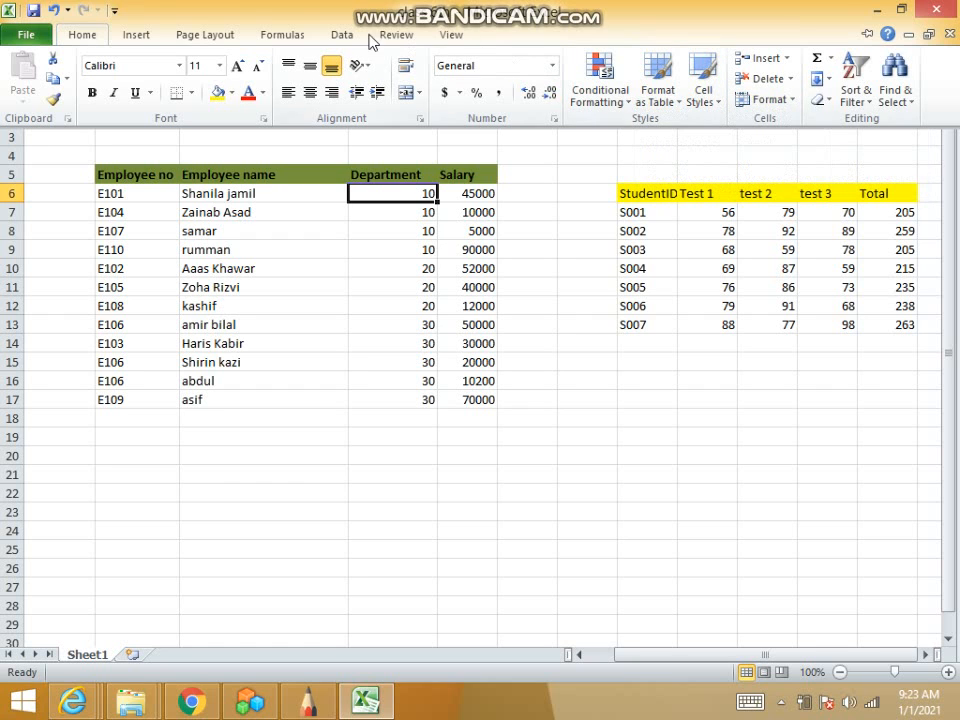
Step: Open the Subtotal settings for the employee table and move the dialog clear of the Salary column
click(338, 37)
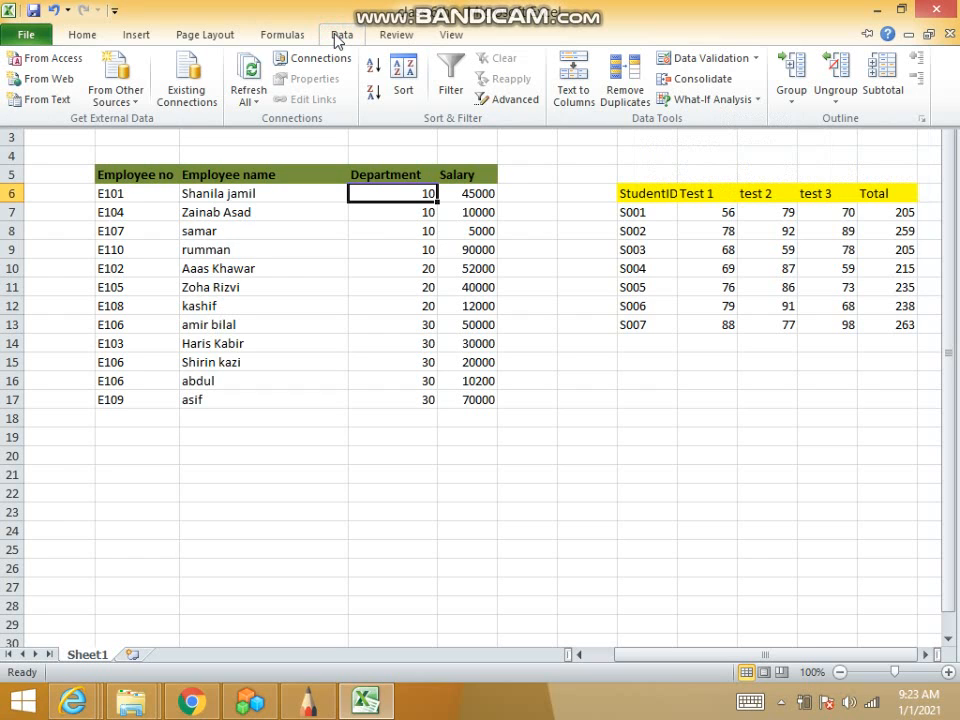
click(341, 36)
click(344, 38)
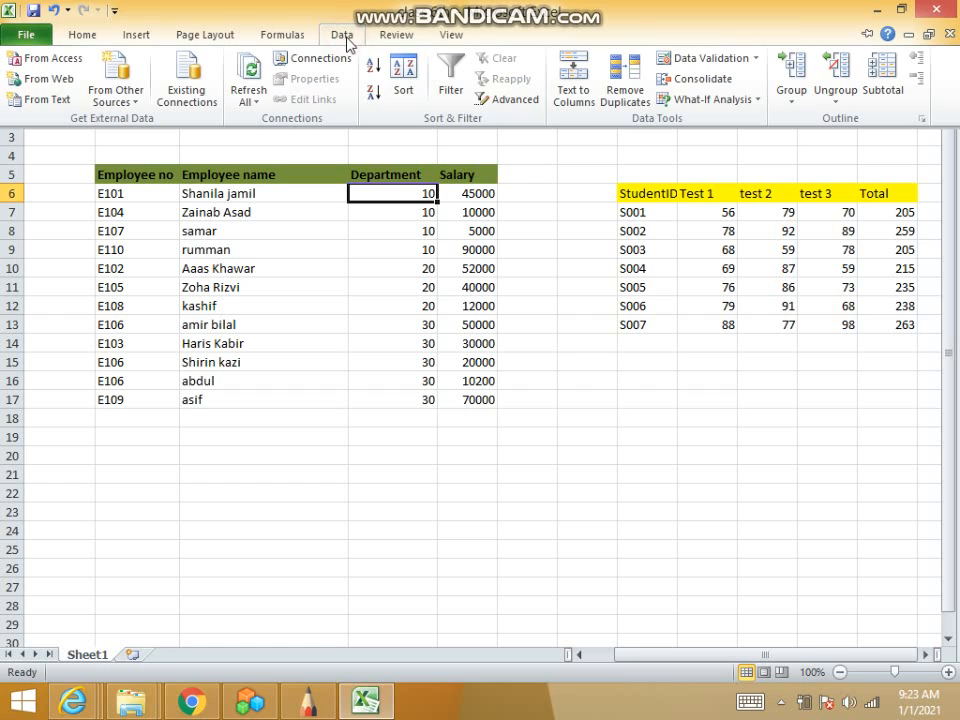
click(884, 80)
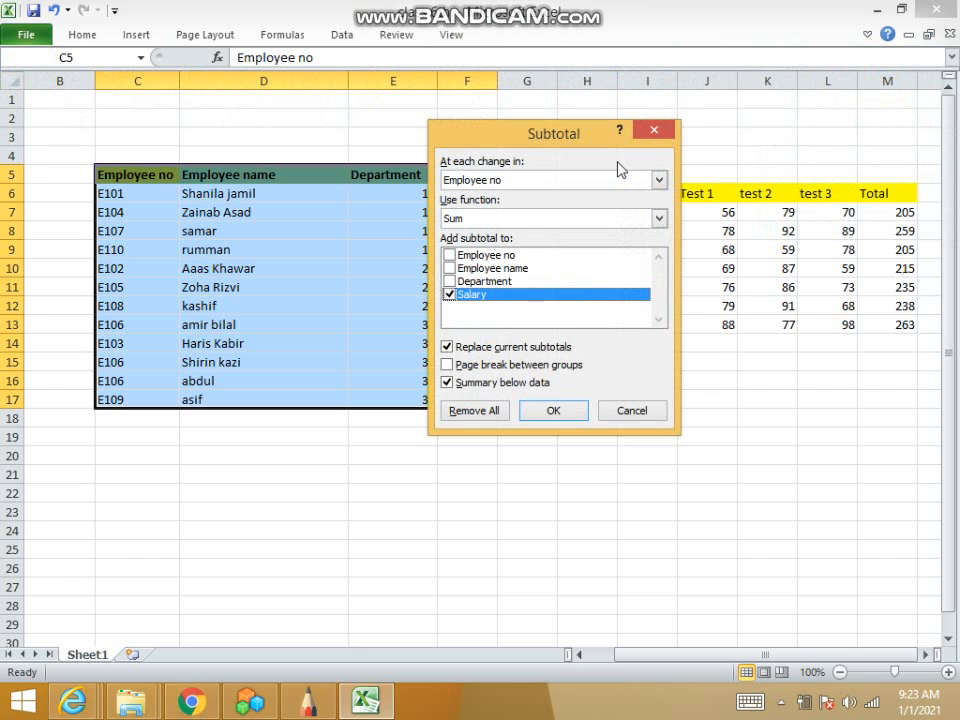
click(543, 185)
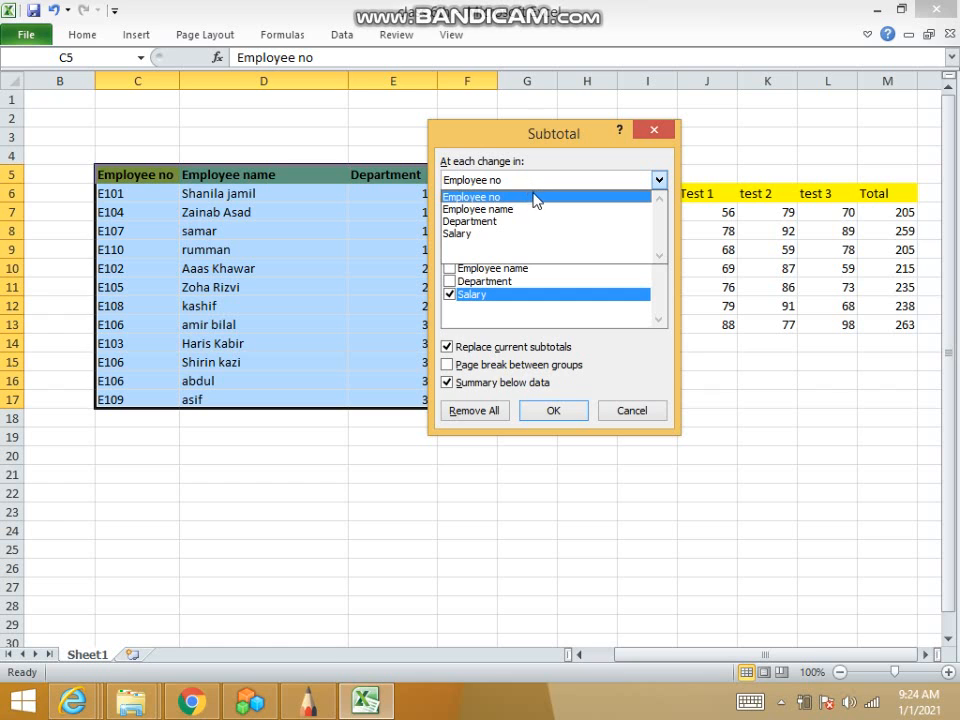
click(535, 197)
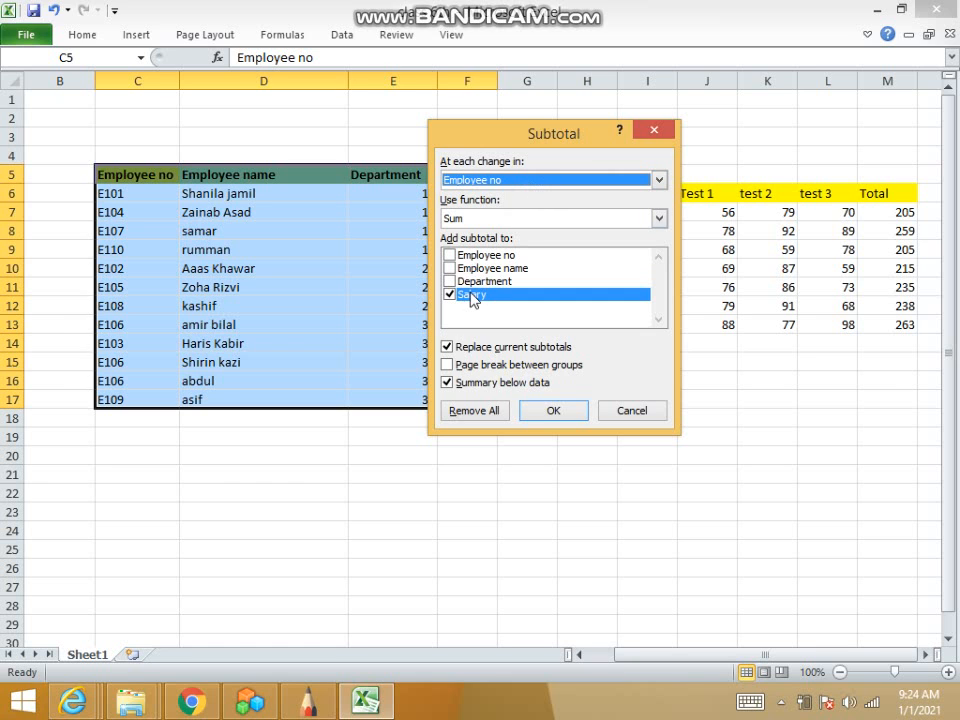
drag(476, 135, 576, 172)
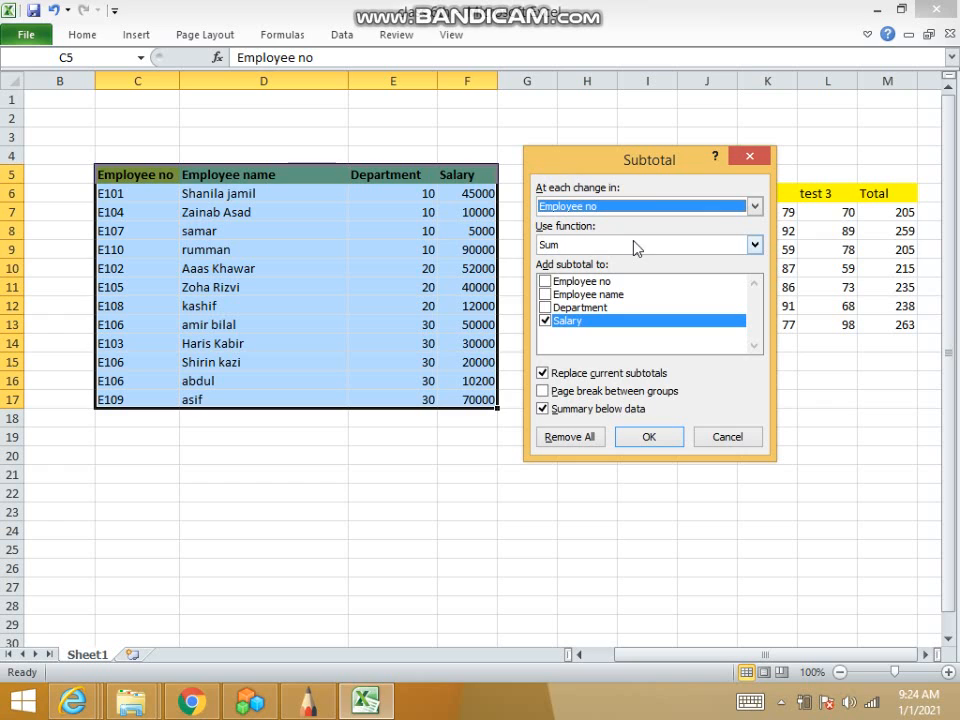
Step: Apply subtotals to the employee table at each change in Department, using the Sum function on Salary
click(754, 245)
click(750, 246)
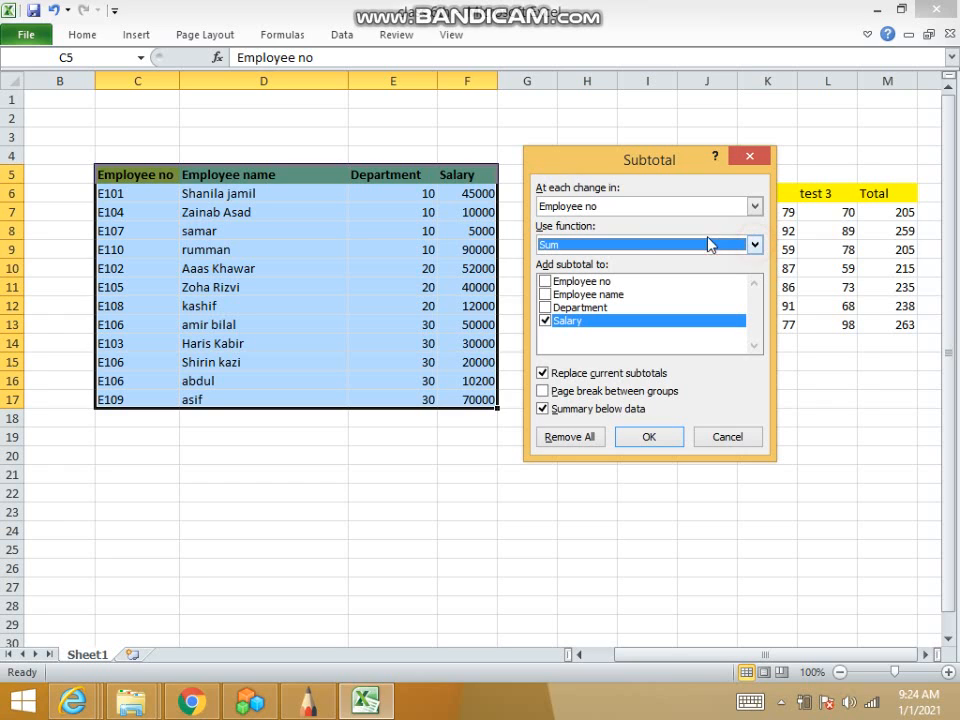
click(561, 323)
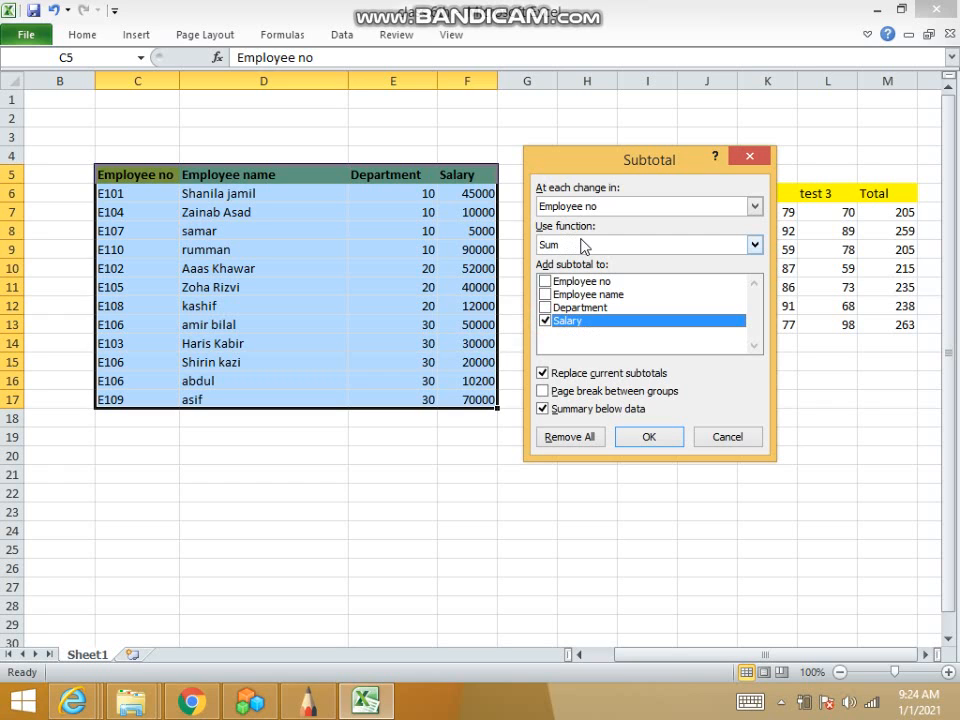
click(592, 207)
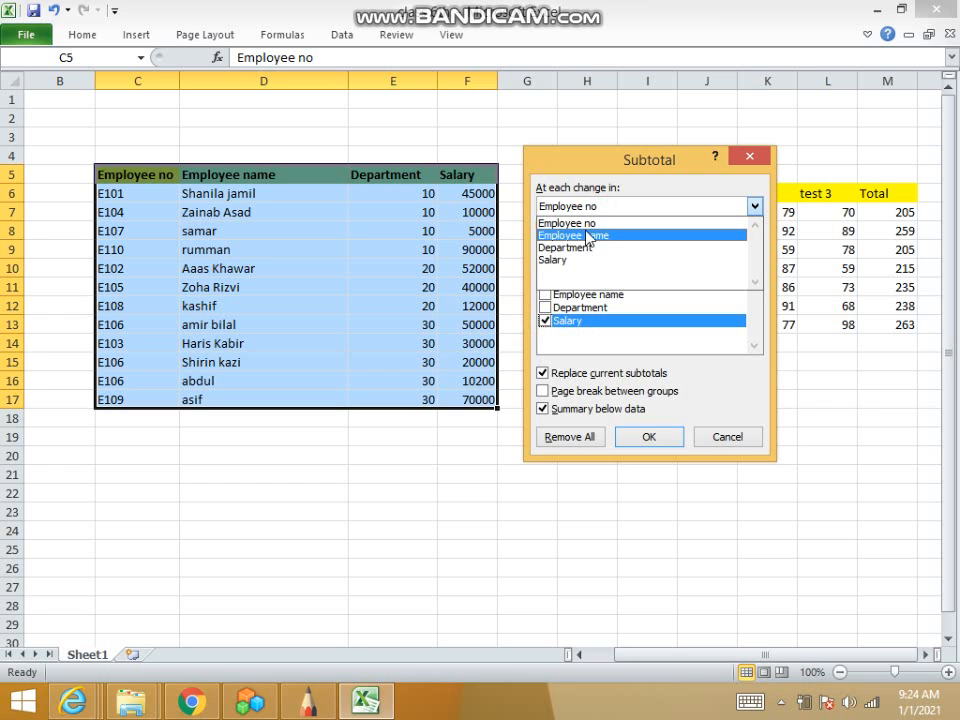
click(585, 258)
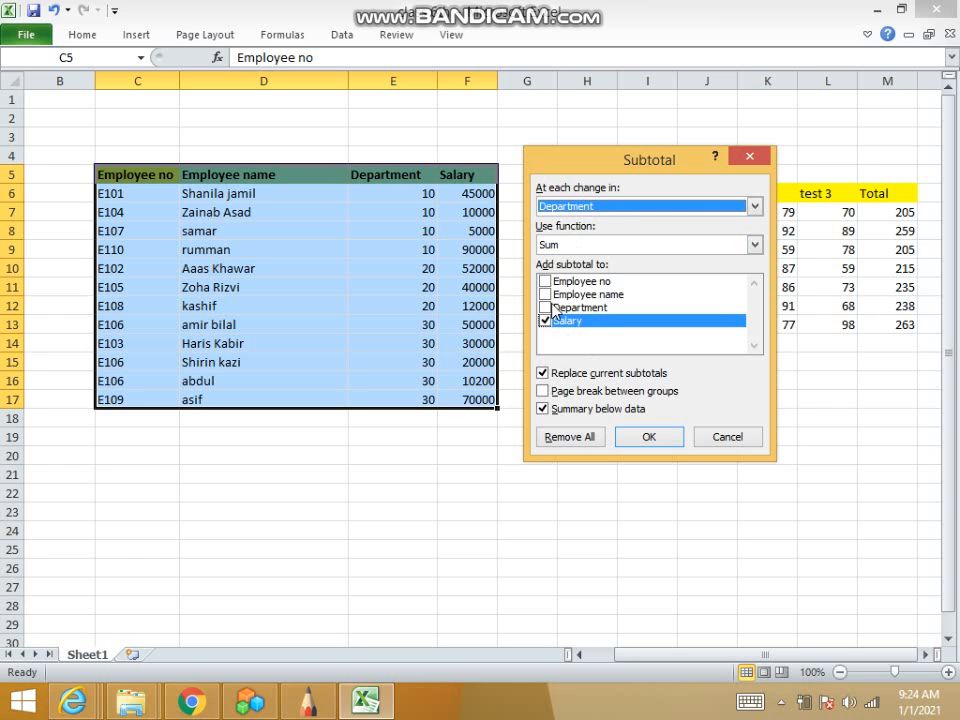
click(548, 323)
click(548, 323)
click(562, 245)
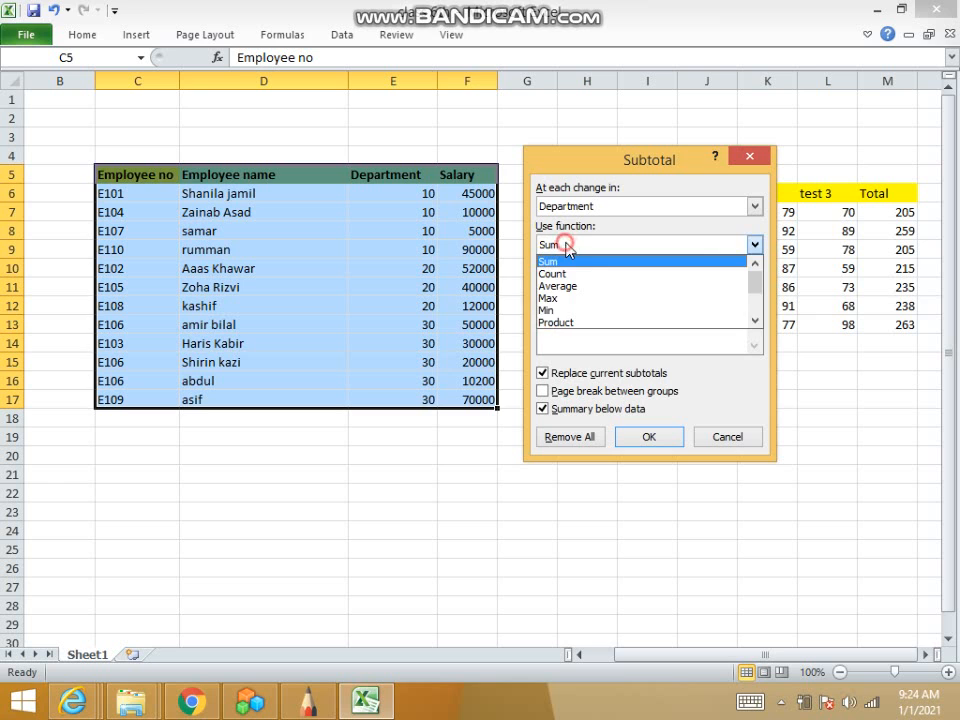
click(563, 263)
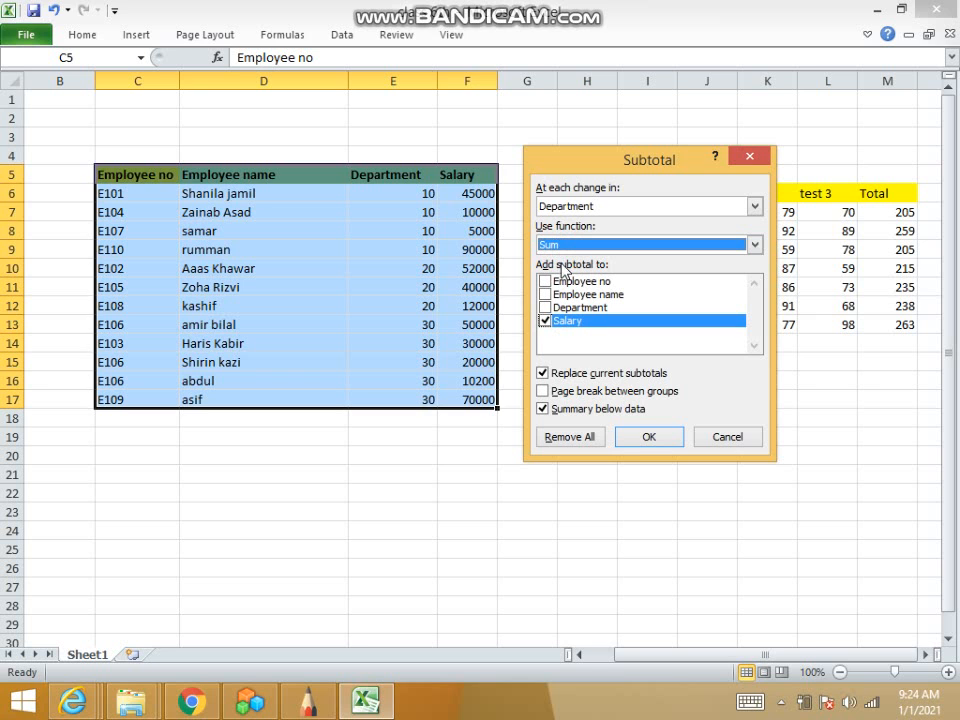
click(644, 438)
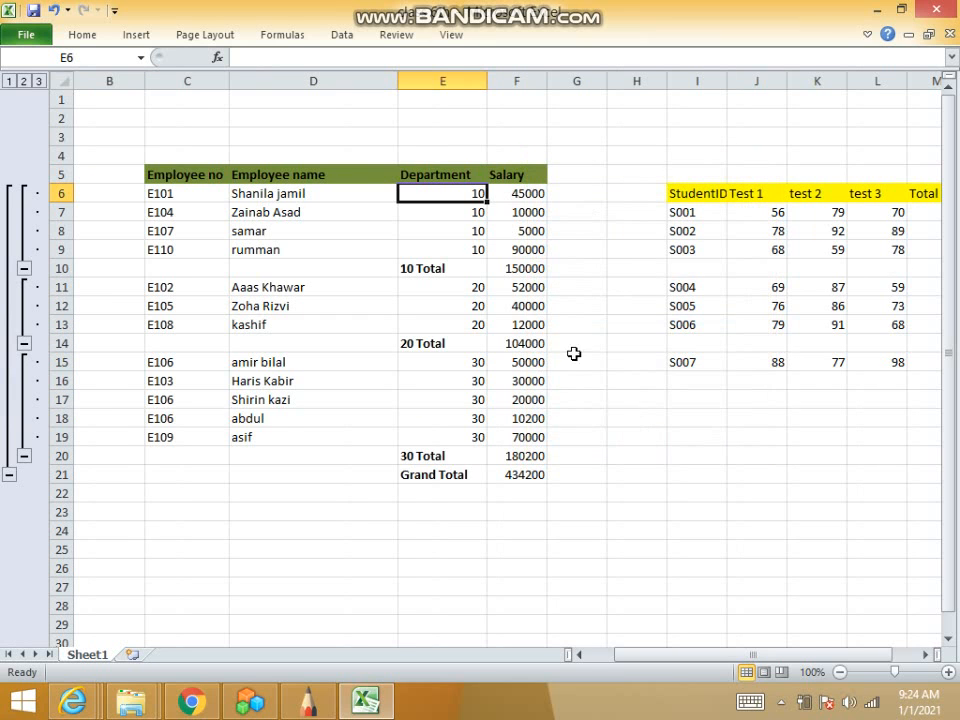
Step: Examine the department 10 and department 20 records and compare their salaries with each department's total row
click(281, 211)
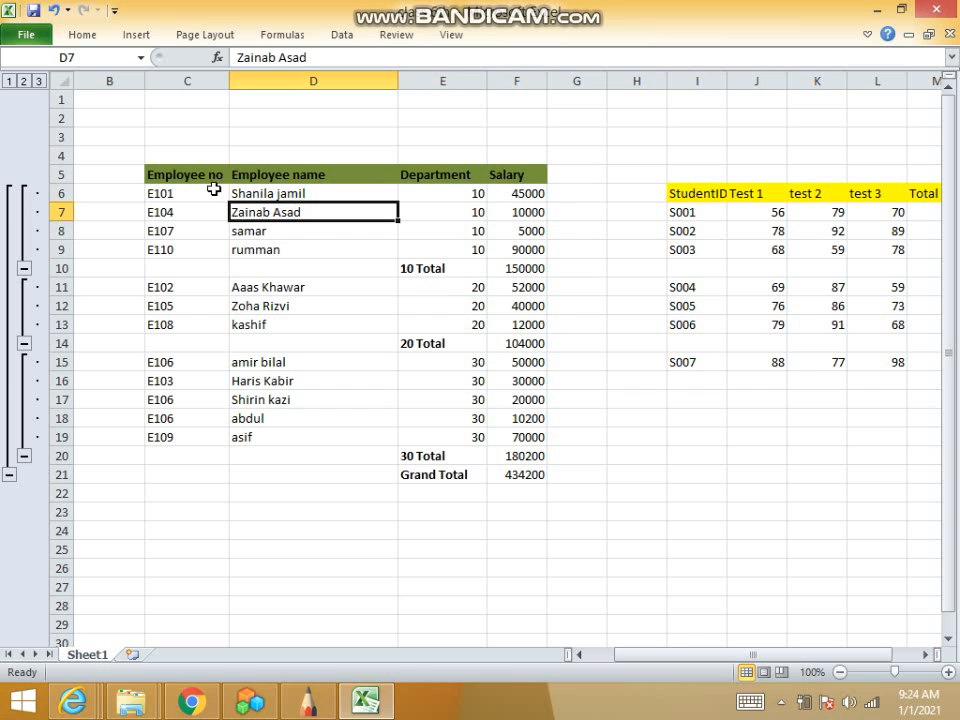
click(424, 188)
drag(424, 188, 512, 252)
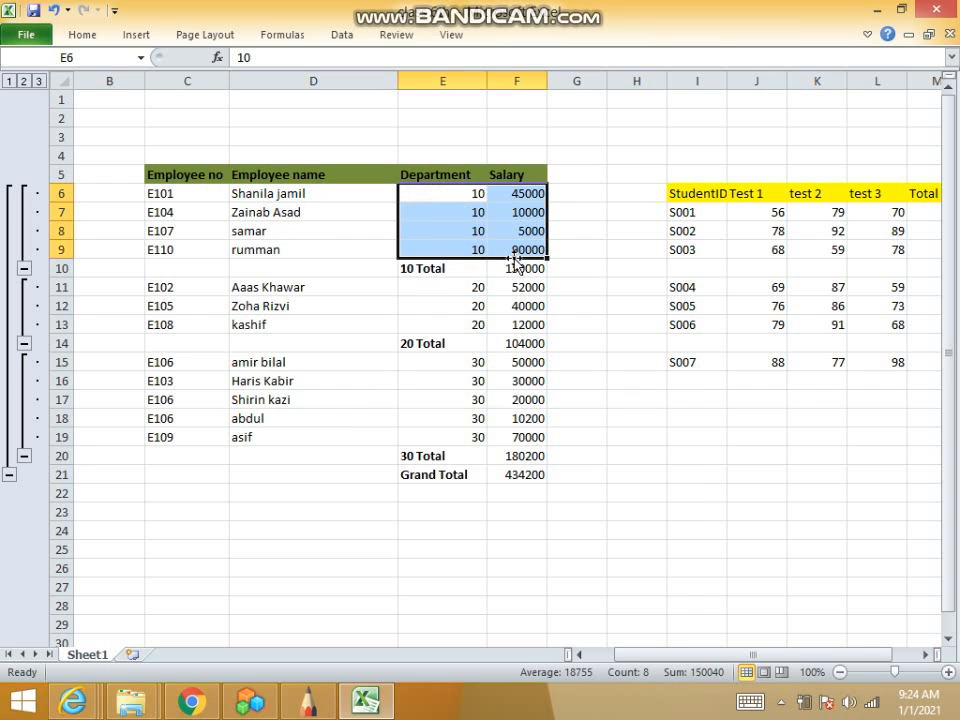
click(456, 270)
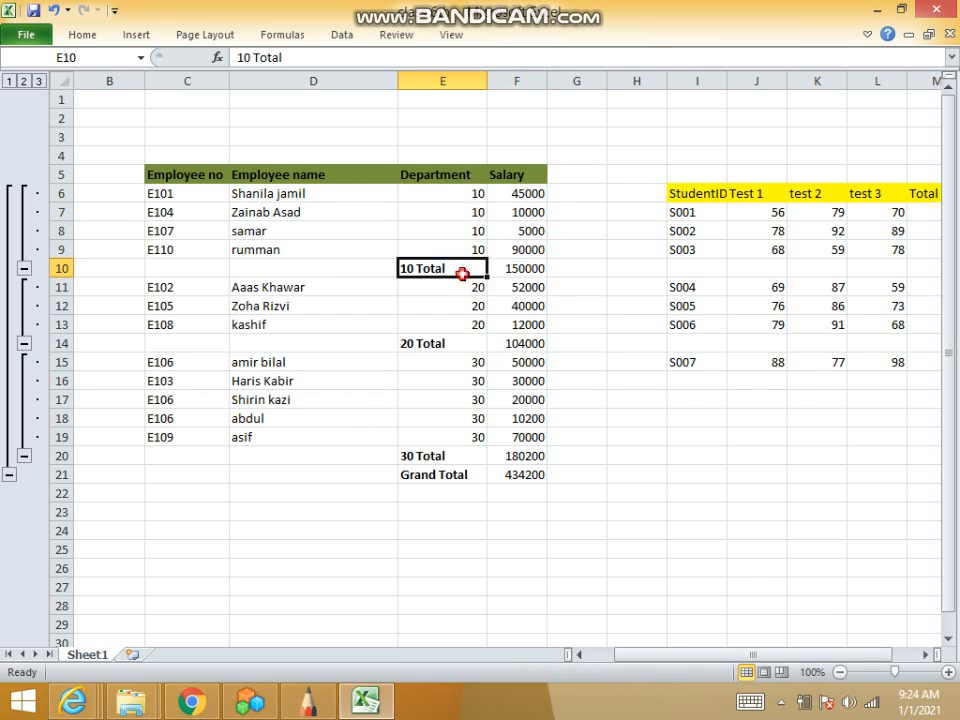
click(514, 271)
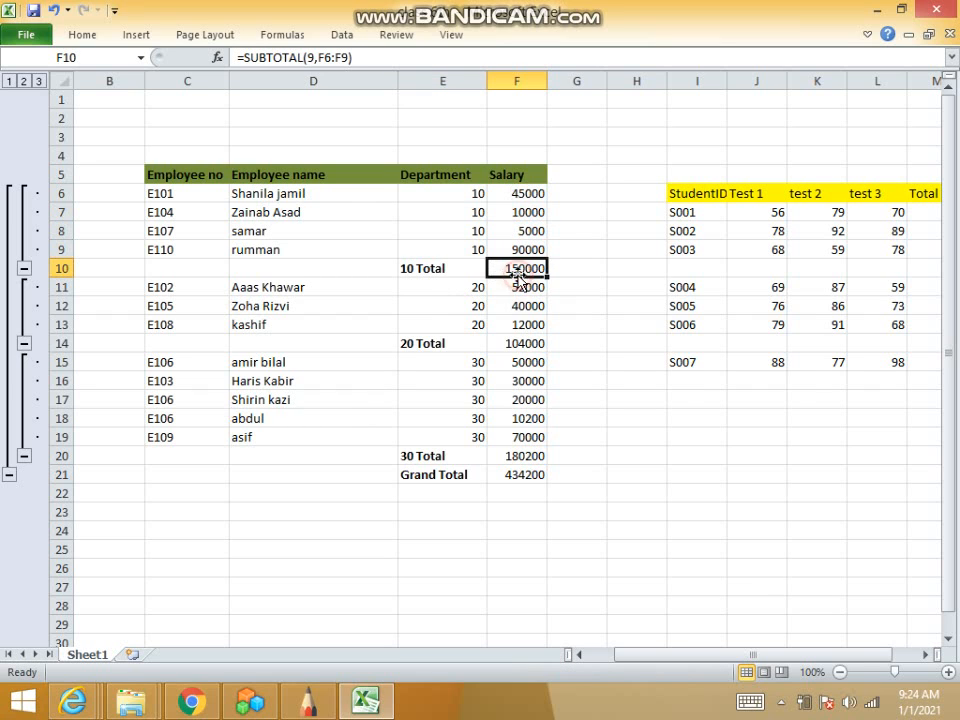
click(406, 271)
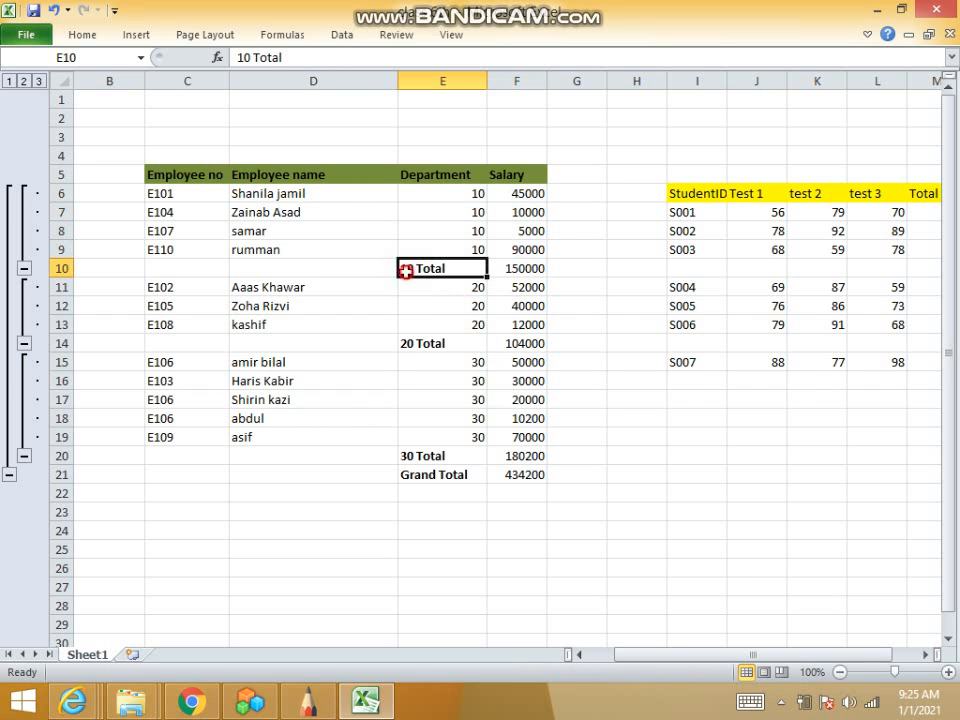
click(508, 272)
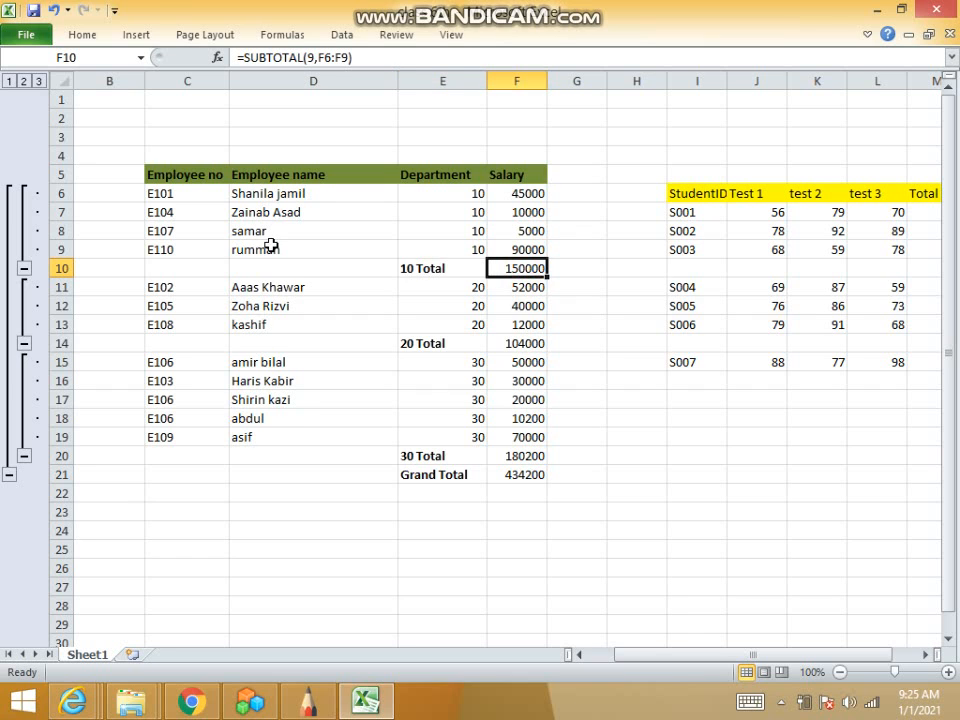
drag(165, 285, 559, 336)
click(521, 294)
click(521, 304)
click(521, 325)
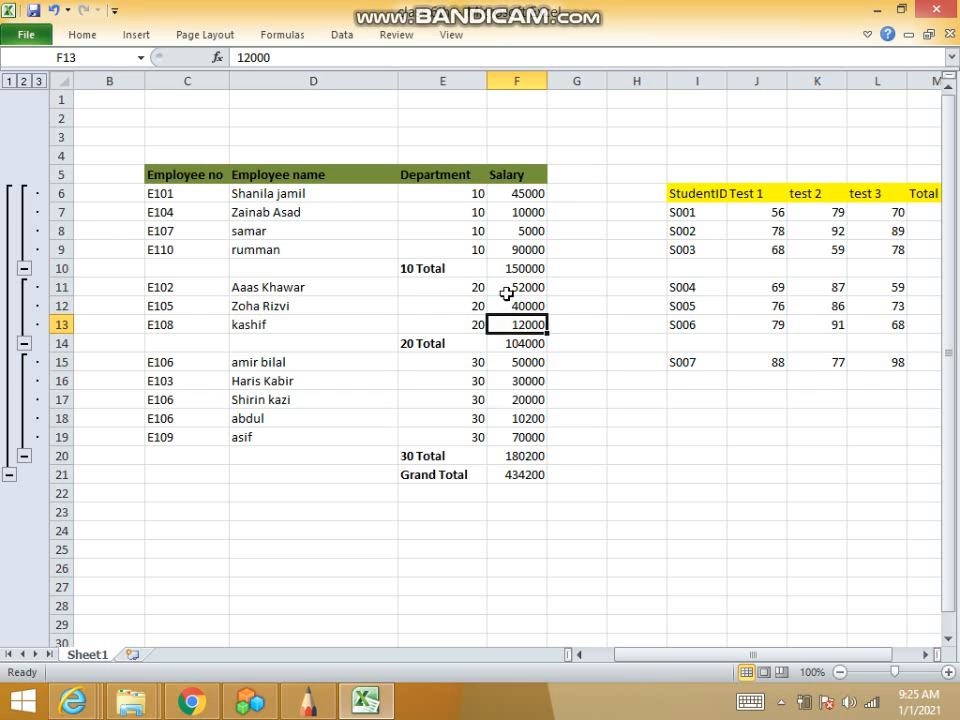
click(448, 345)
click(520, 346)
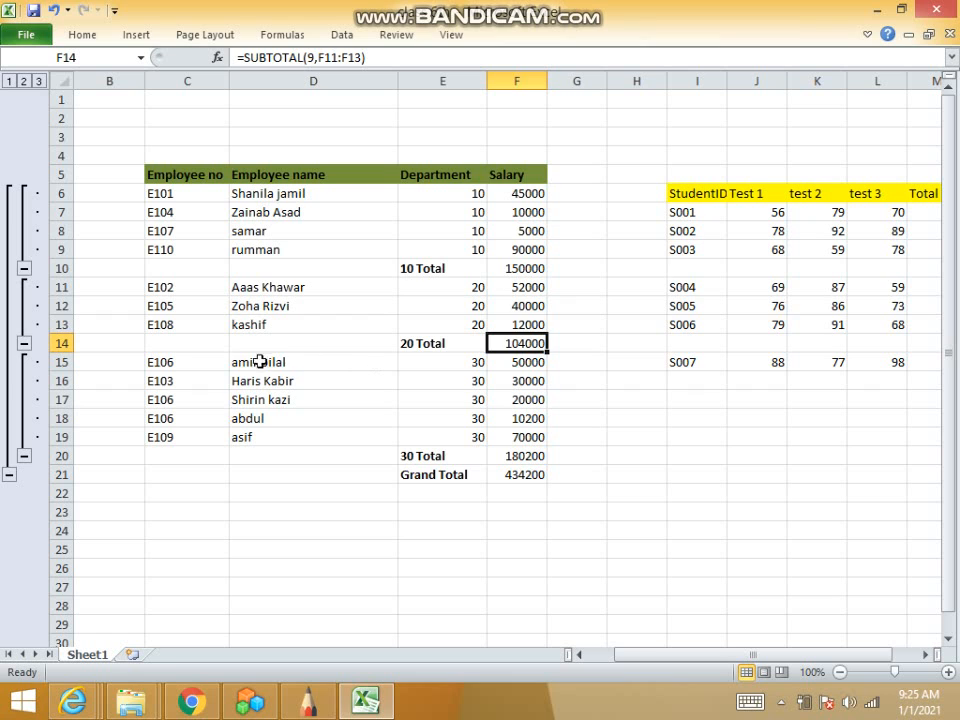
Step: Examine the department 30 records and their subtotal, and review all department total rows and the Grand Total
drag(163, 363, 458, 444)
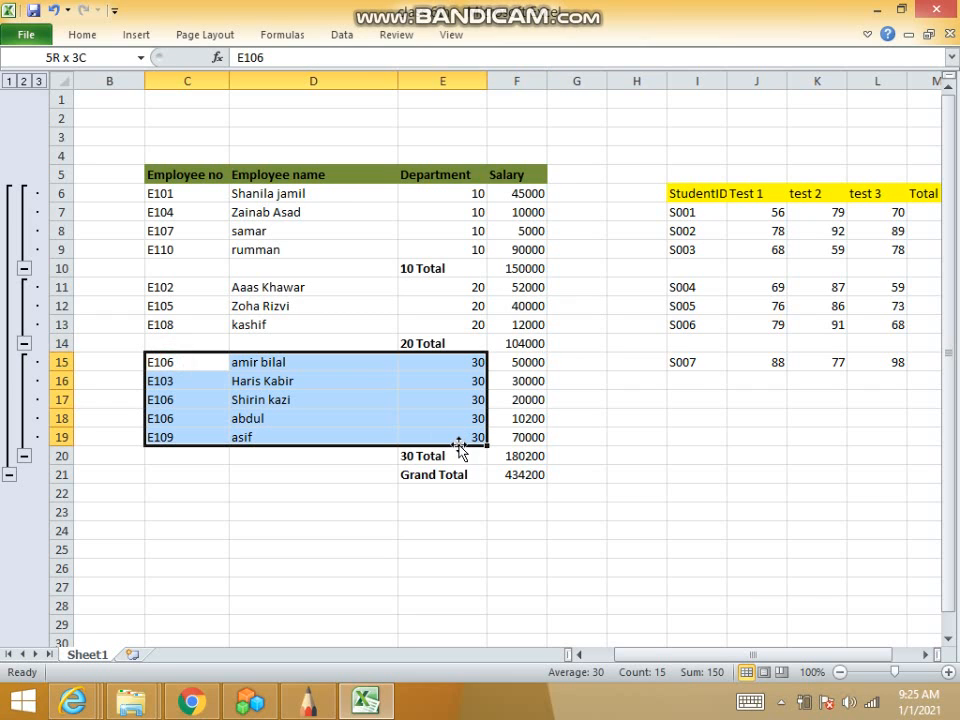
click(508, 363)
drag(502, 362, 523, 433)
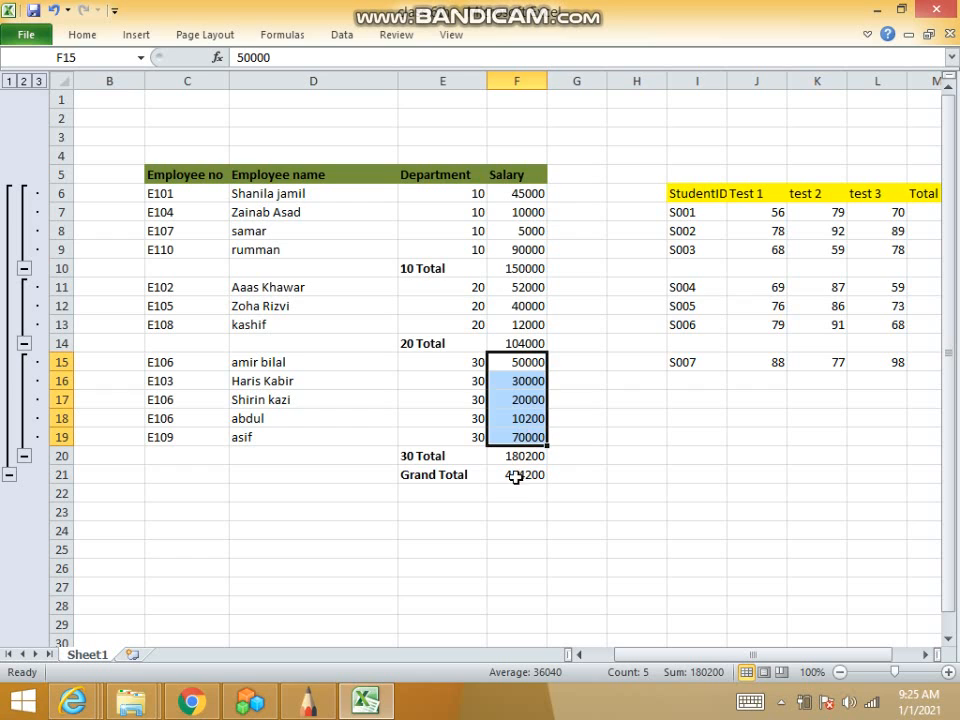
click(525, 457)
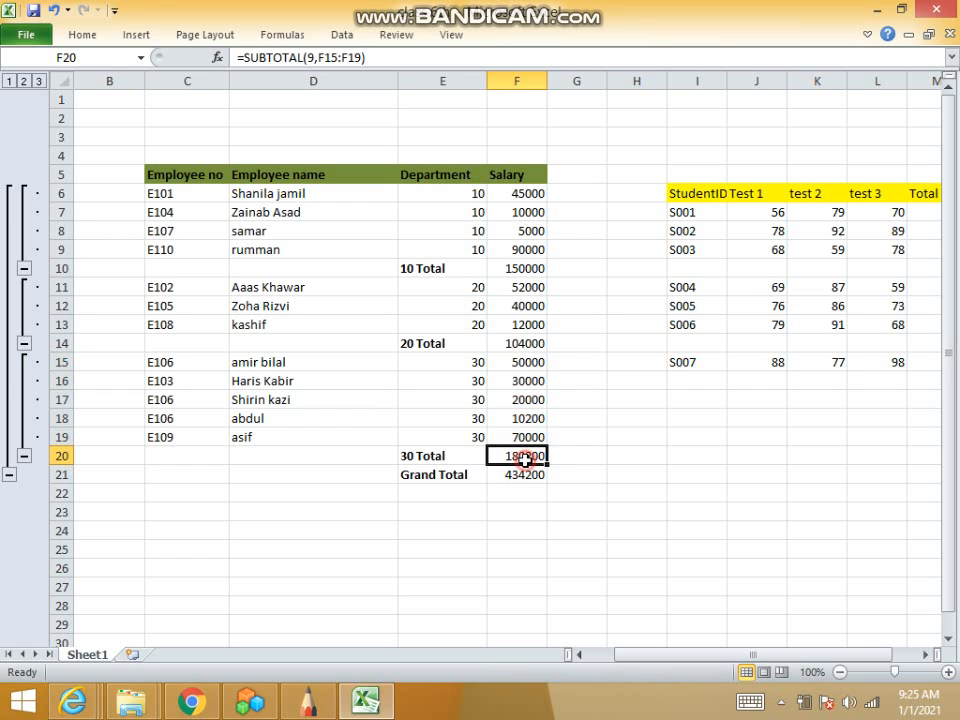
click(407, 476)
drag(407, 476, 506, 478)
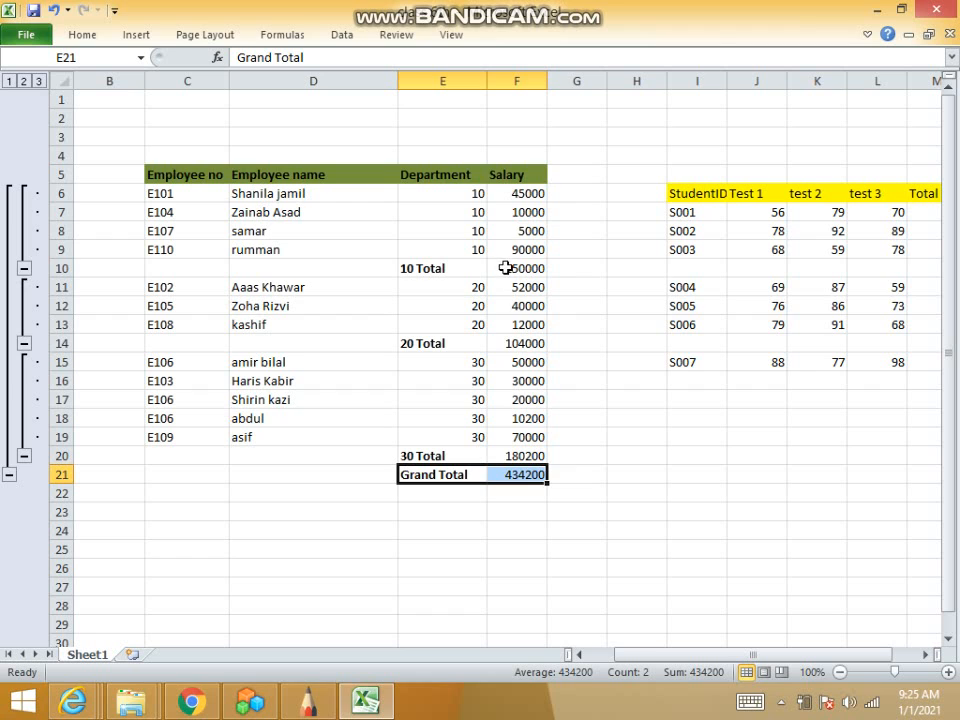
click(420, 270)
click(513, 269)
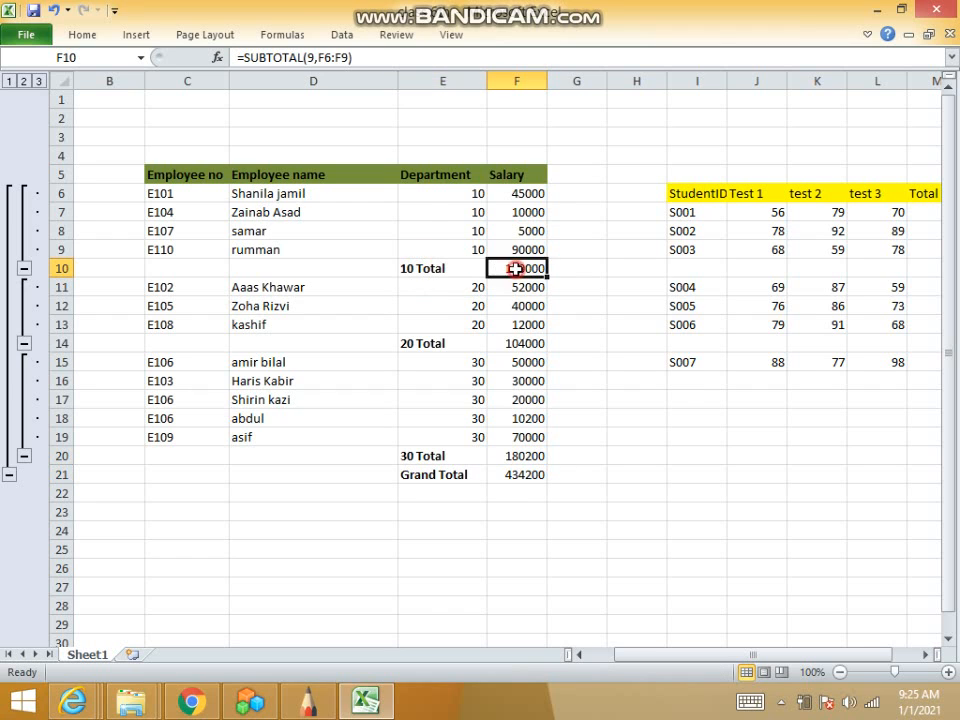
click(461, 268)
drag(435, 268, 516, 268)
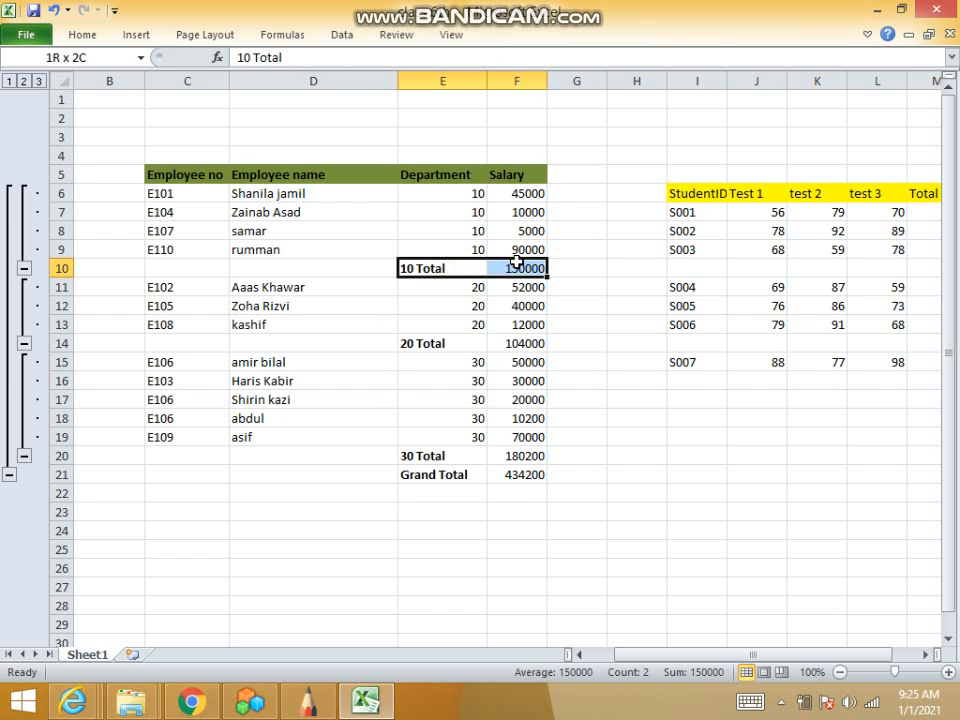
drag(407, 343, 510, 343)
drag(413, 455, 514, 456)
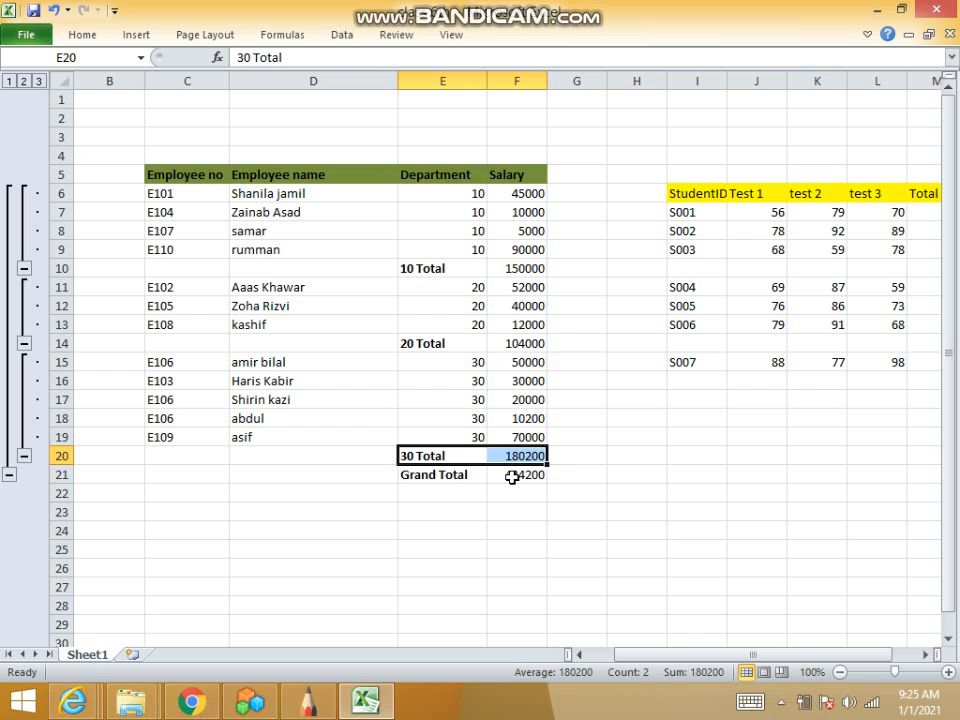
click(512, 477)
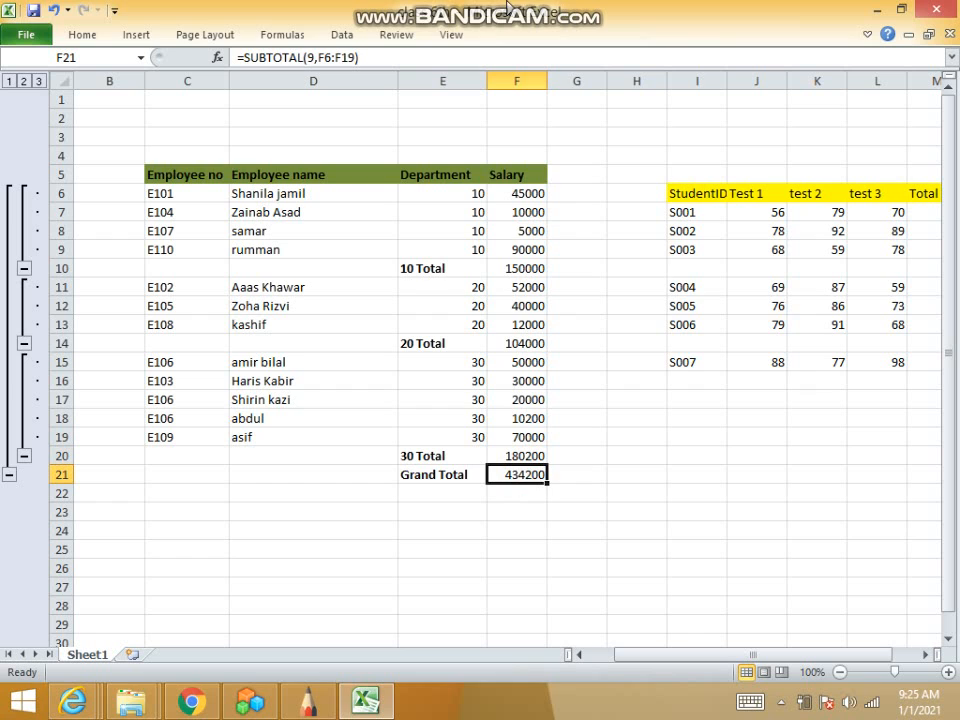
Step: Undo the subtotals applied to the employee table
mouse_move(527, 10)
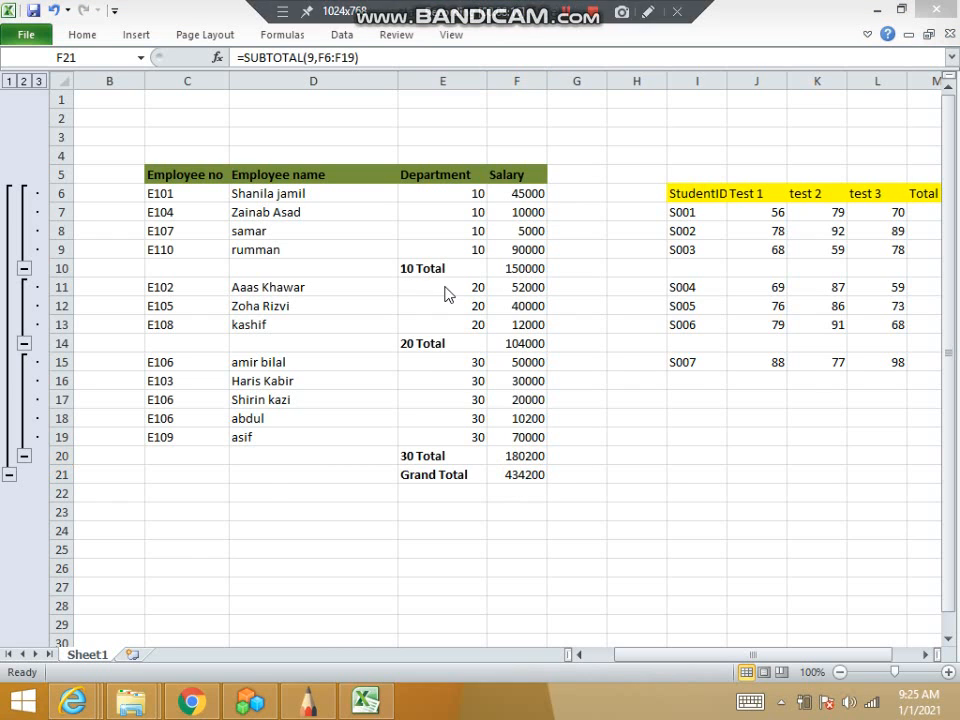
key(ctrl+z)
click(366, 326)
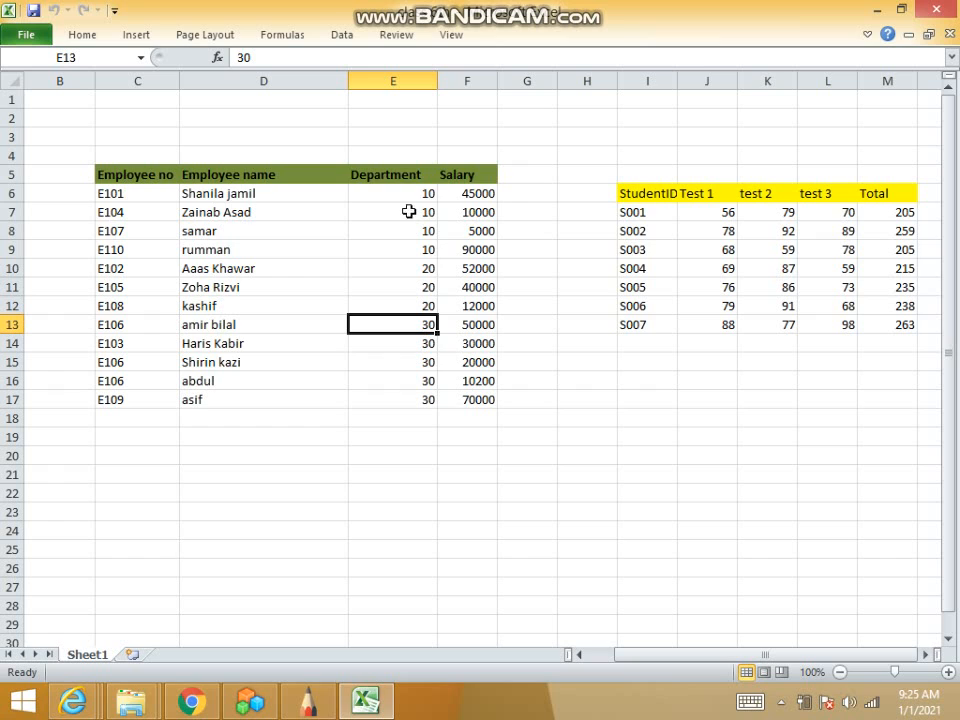
Step: Examine how the Department column groups the records into departments 10, 20 and 30
drag(420, 190, 425, 246)
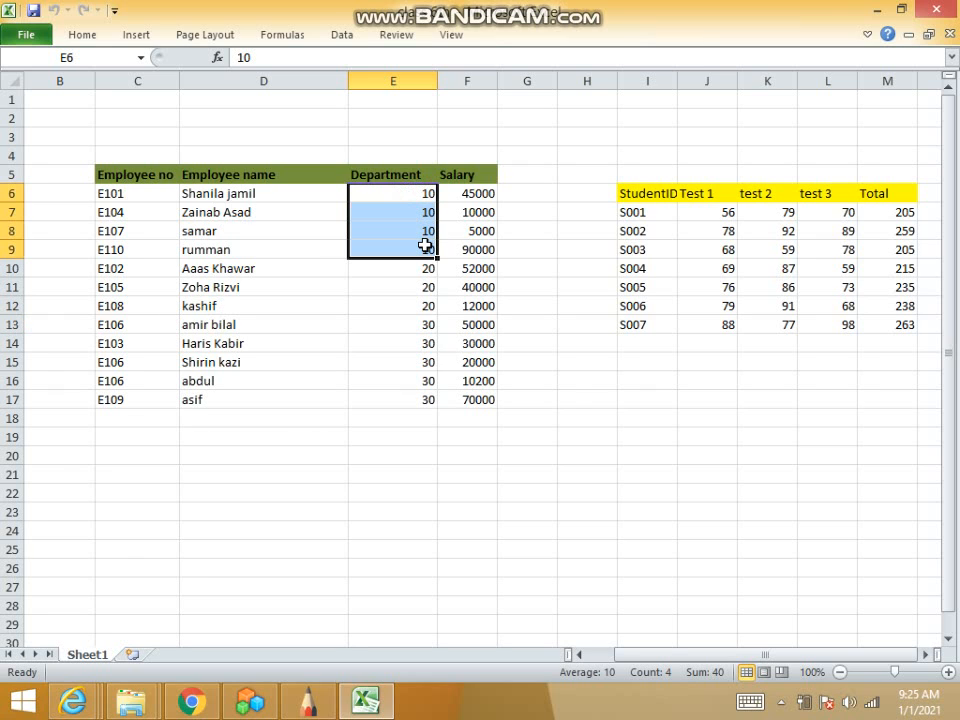
drag(411, 268, 413, 381)
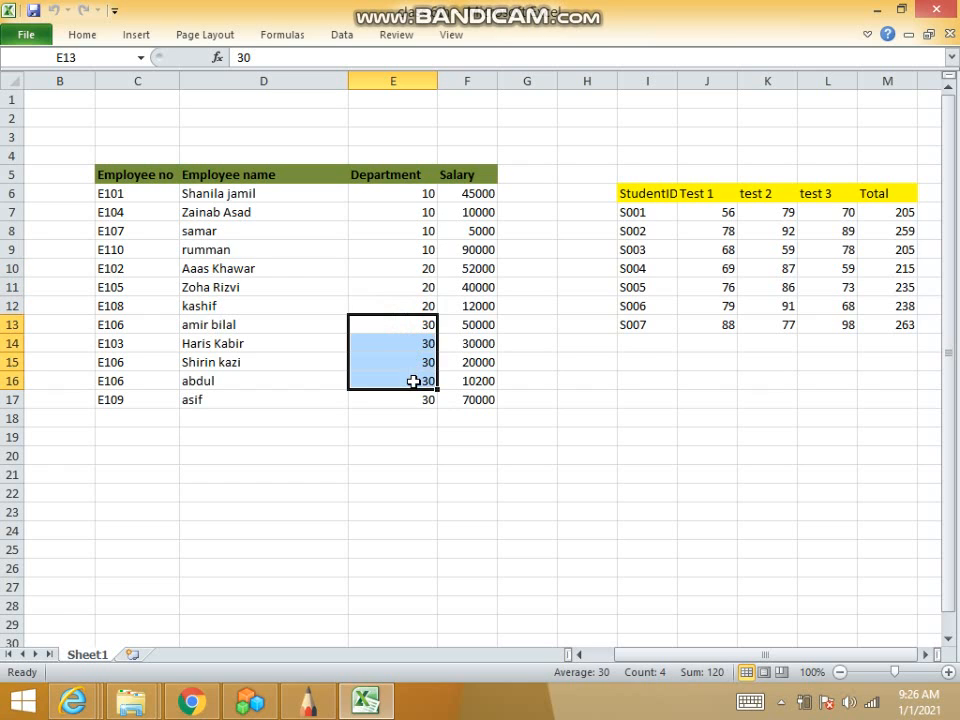
click(370, 266)
click(405, 195)
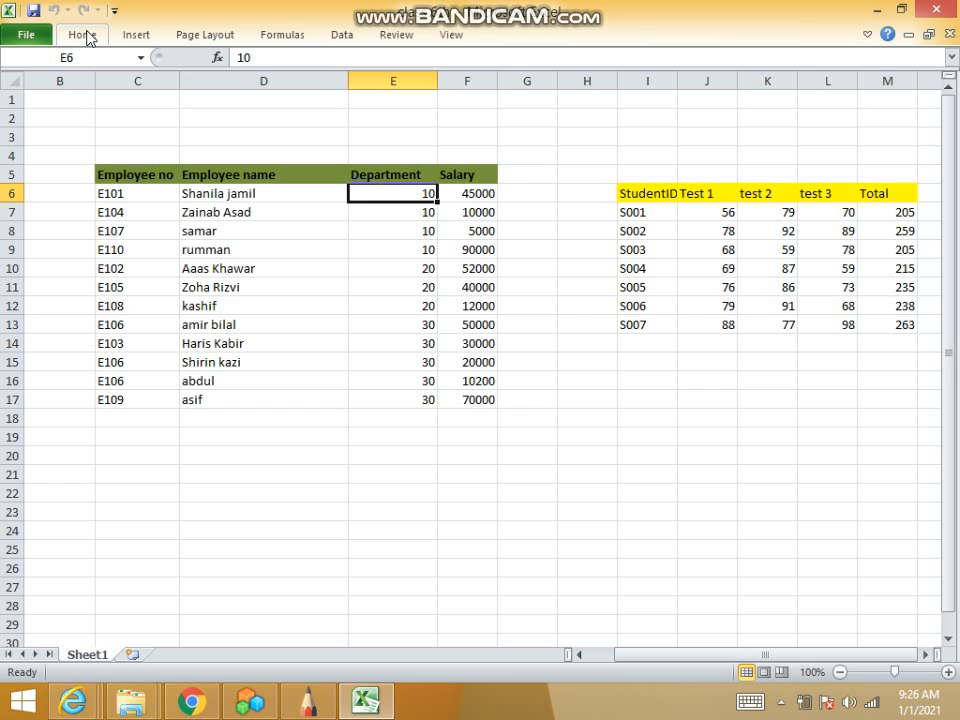
click(341, 45)
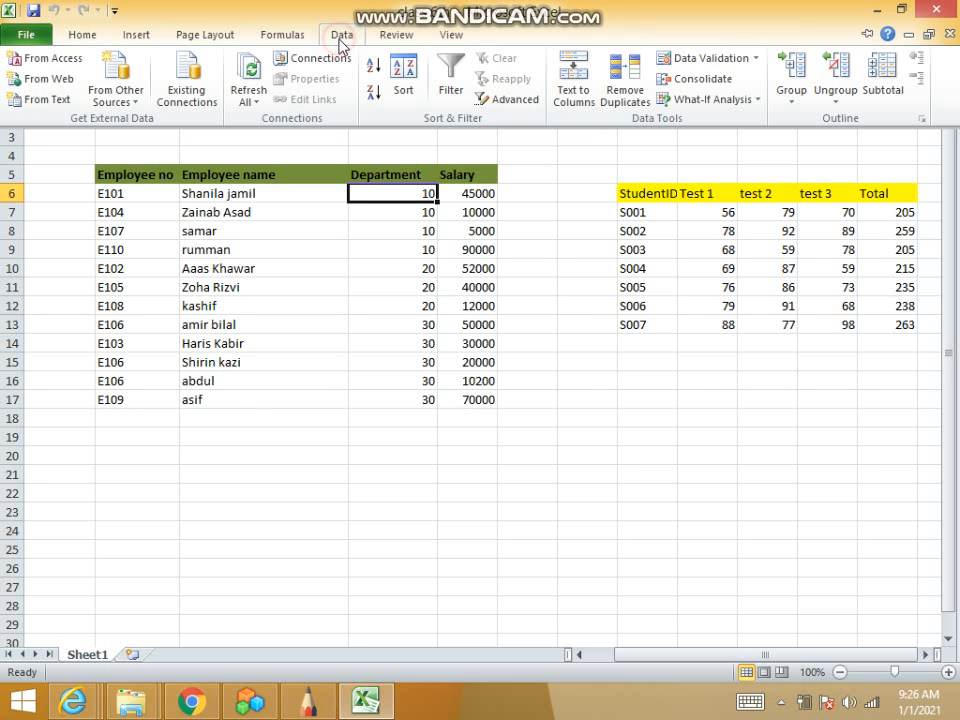
click(390, 247)
click(350, 243)
click(294, 226)
click(392, 225)
Step: Add Sum subtotals of Salary for each change in Department to the employee table and select the department 10 total label
click(341, 37)
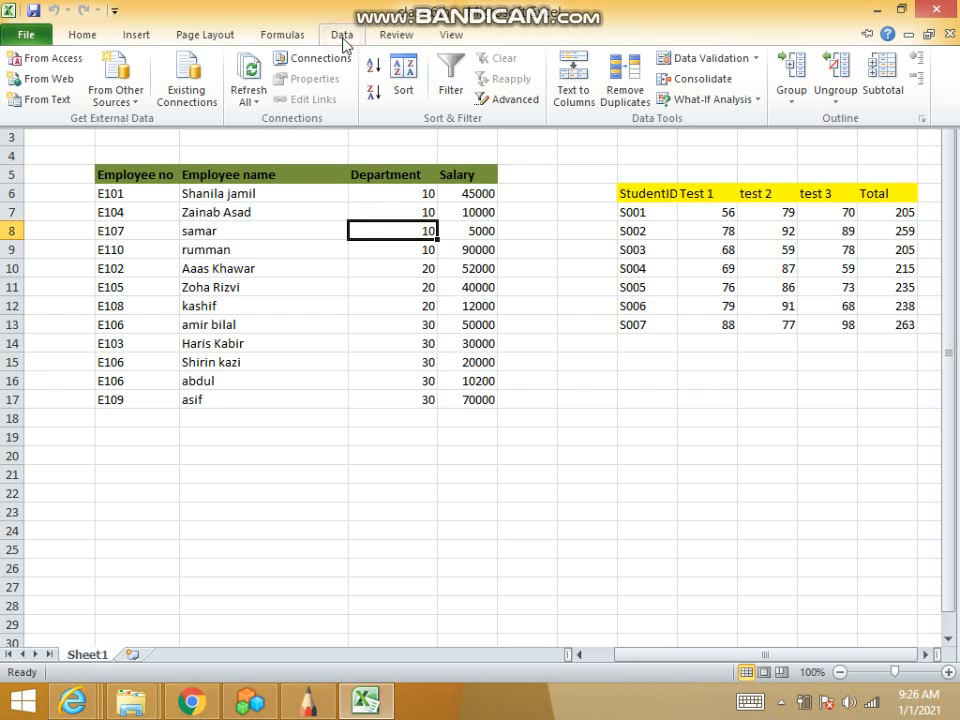
click(885, 92)
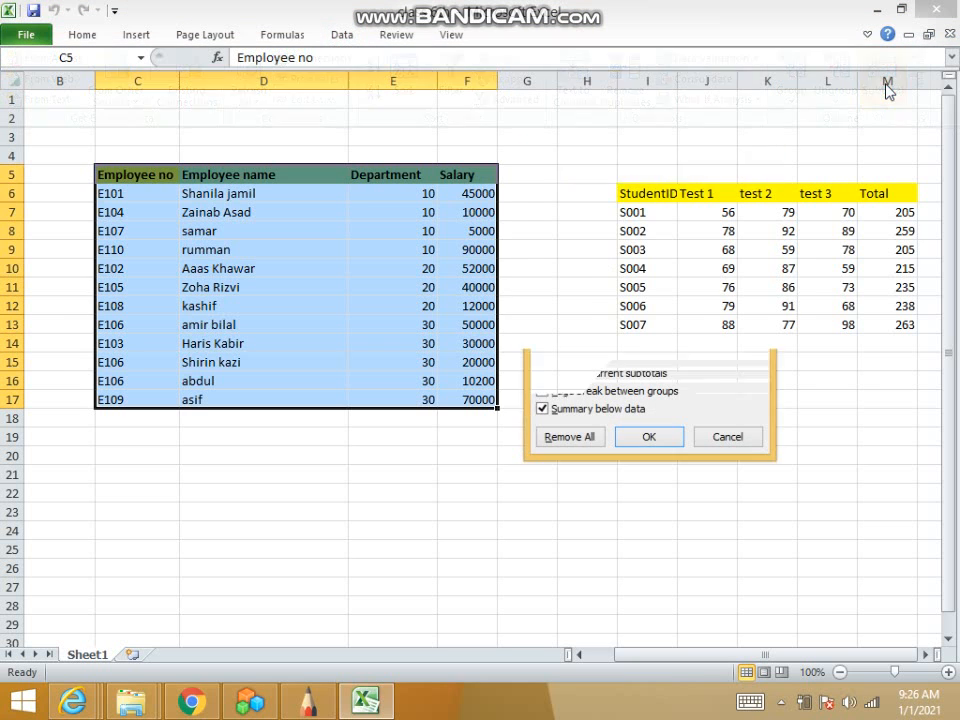
click(753, 206)
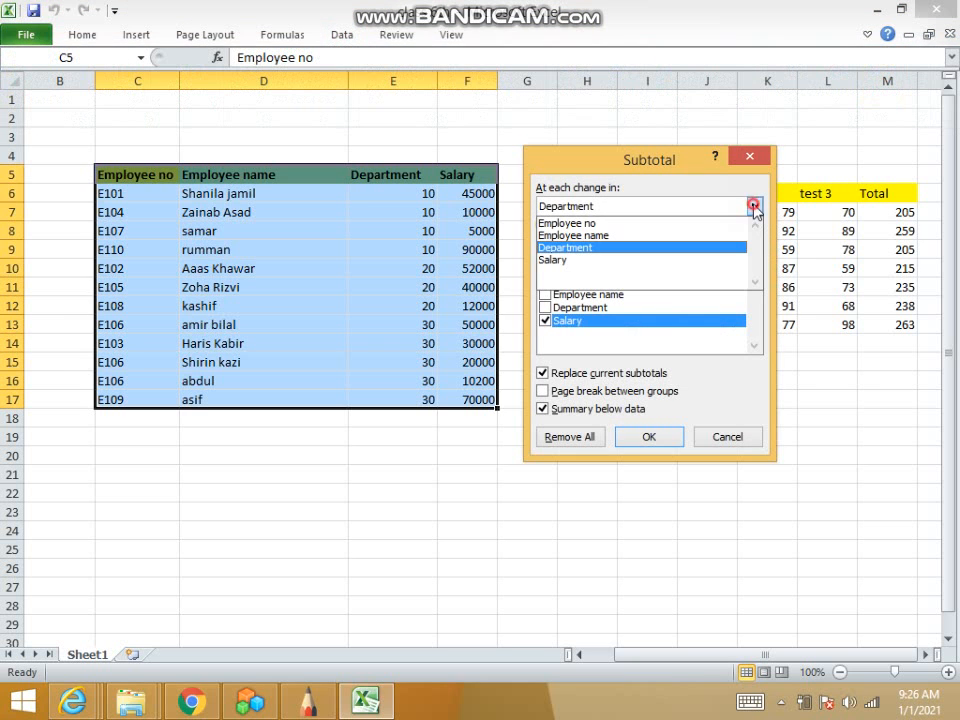
click(670, 248)
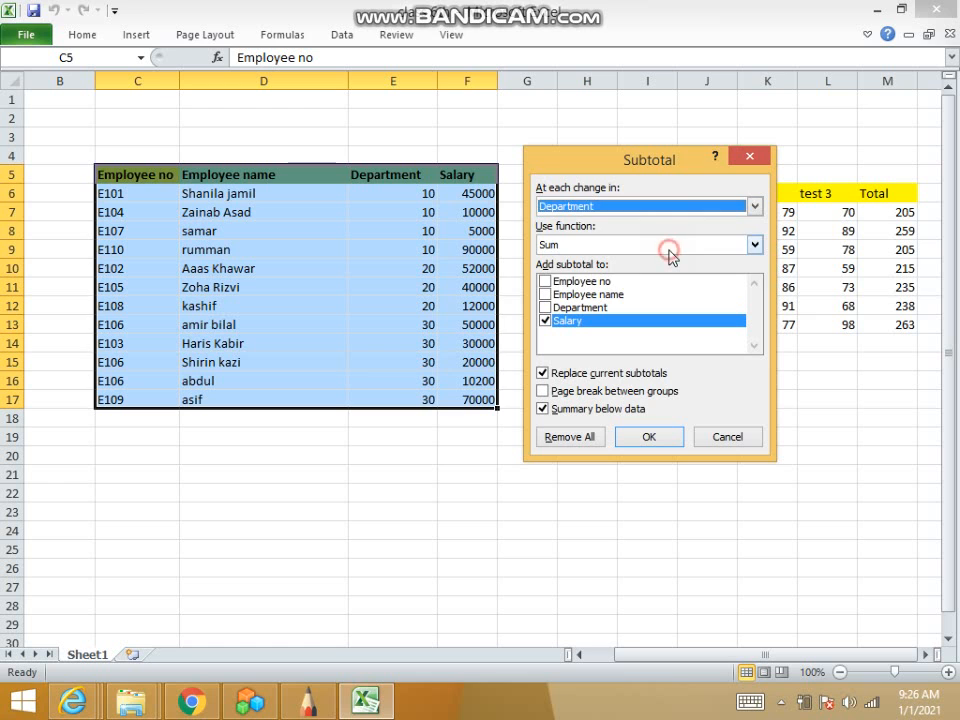
click(546, 322)
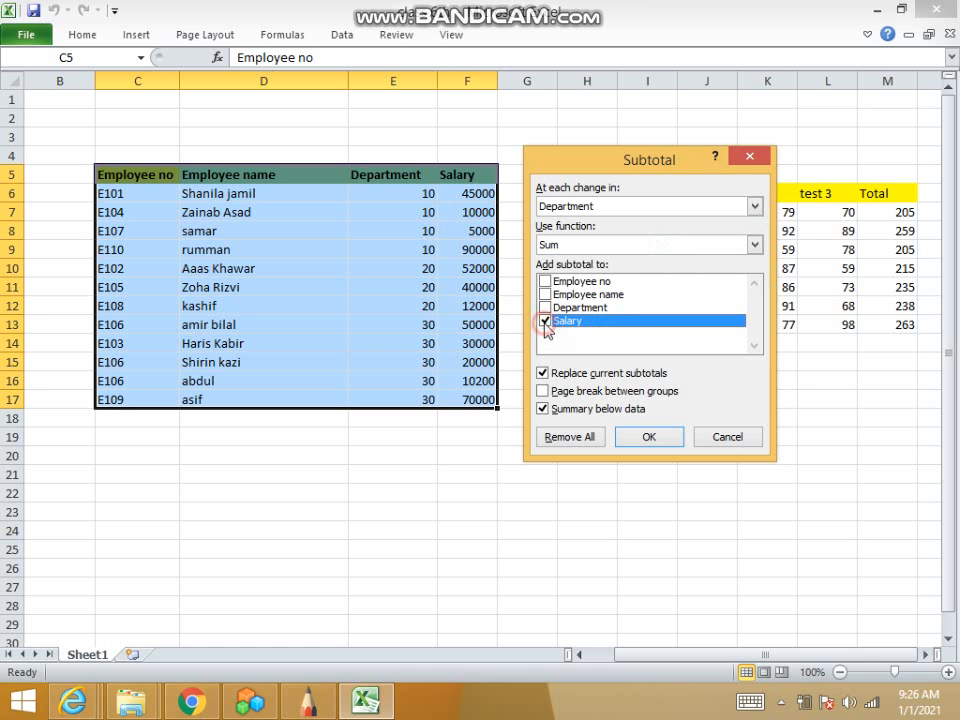
click(632, 437)
click(410, 268)
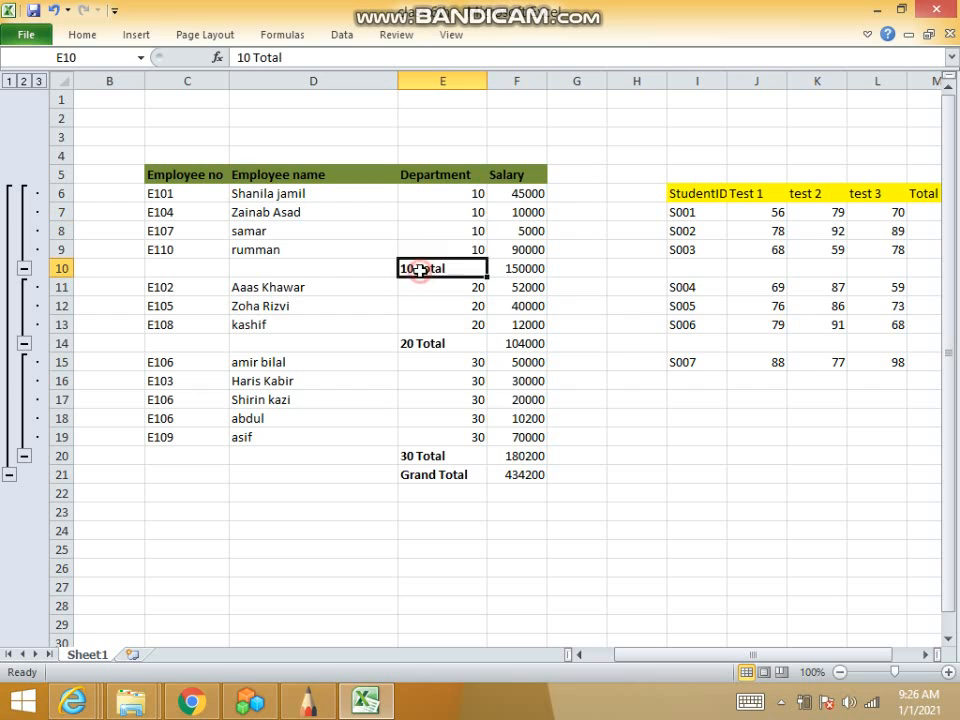
Step: Examine the Salary subtotals for departments 10, 20 and 30 one by one, ending at the Grand Total label
click(510, 270)
click(436, 343)
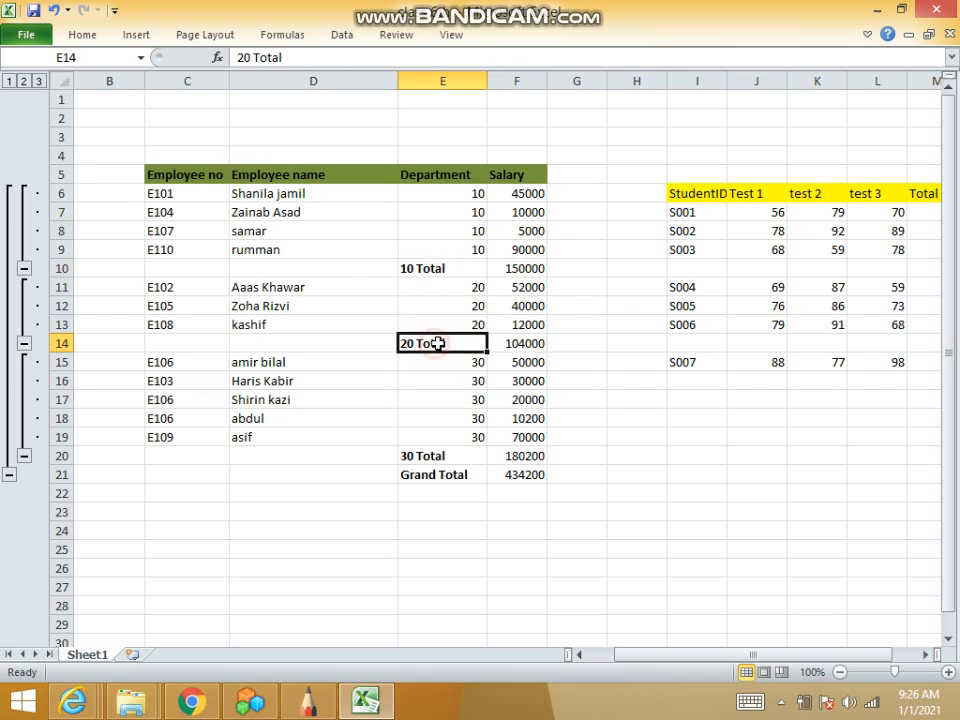
click(510, 345)
click(431, 458)
click(507, 457)
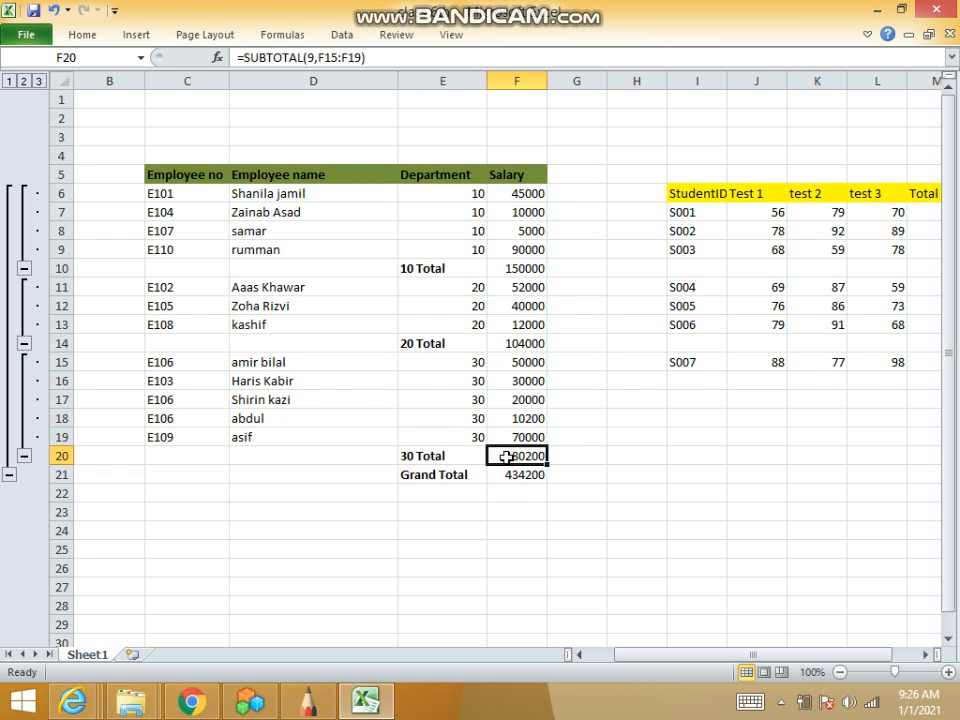
click(450, 478)
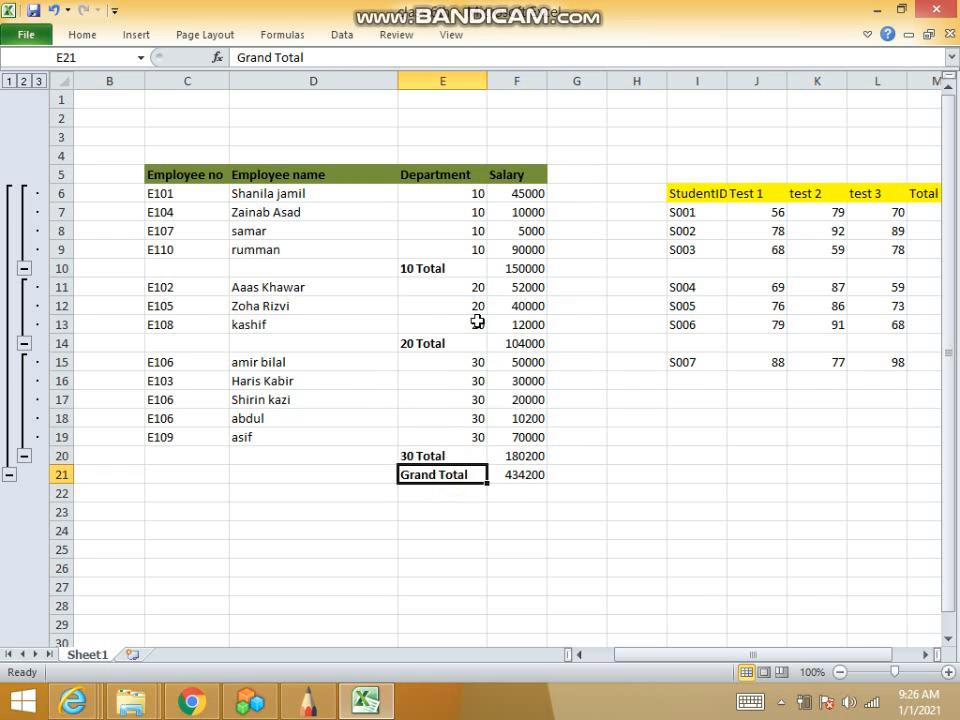
Step: Select the 10, 20 and 30 Total labels and amounts together to check their combined sum, and compare it with the Grand Total
drag(435, 268, 509, 269)
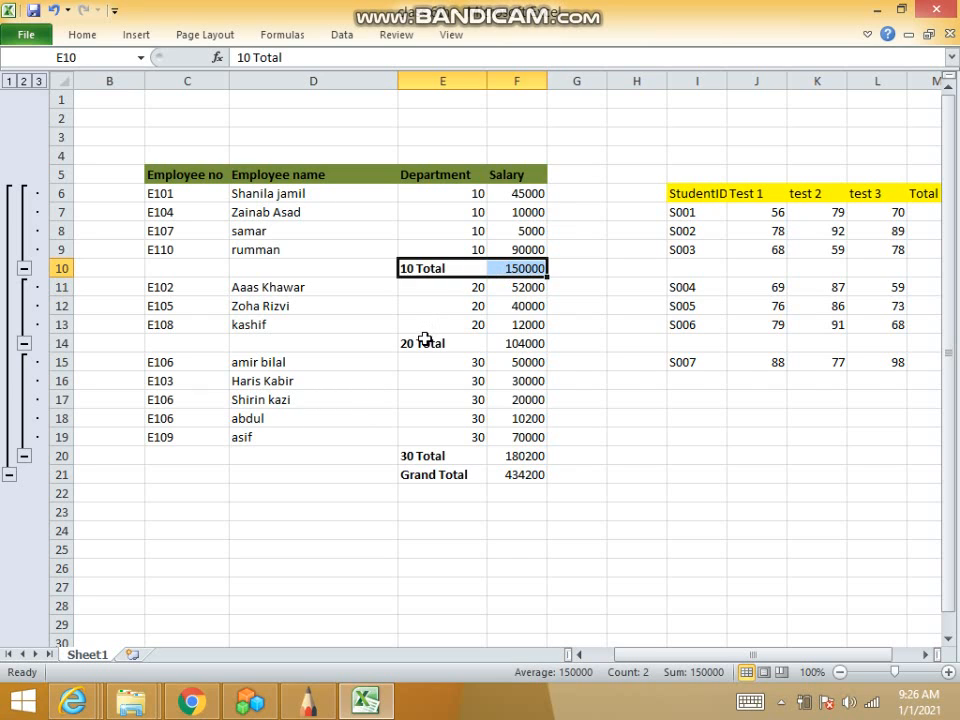
ctrl+drag(425, 342, 506, 343)
ctrl+drag(409, 455, 508, 454)
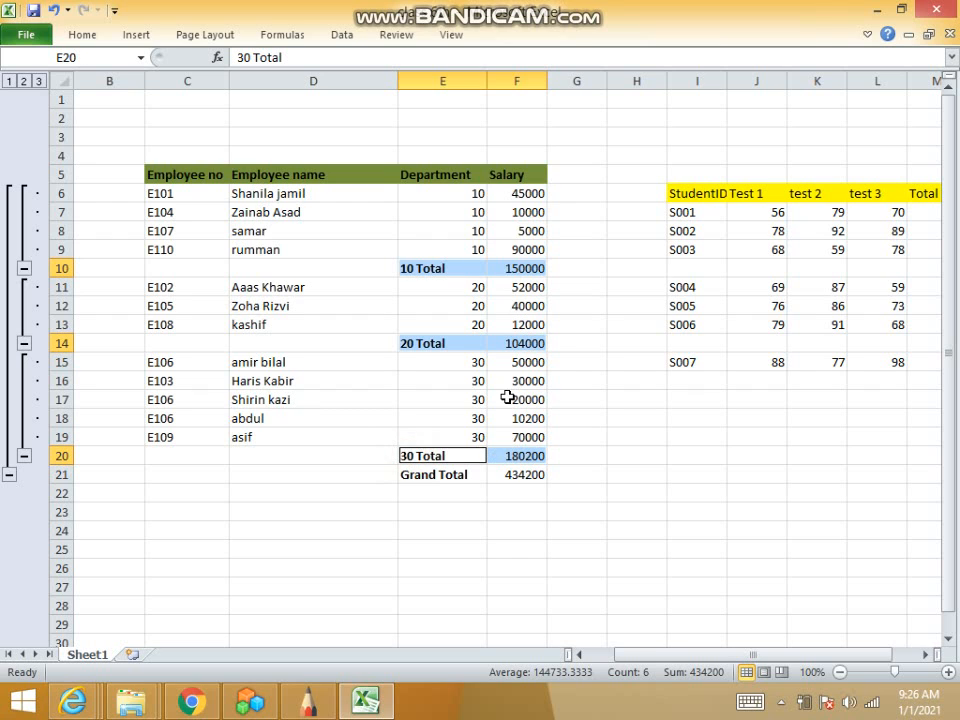
click(508, 475)
click(435, 476)
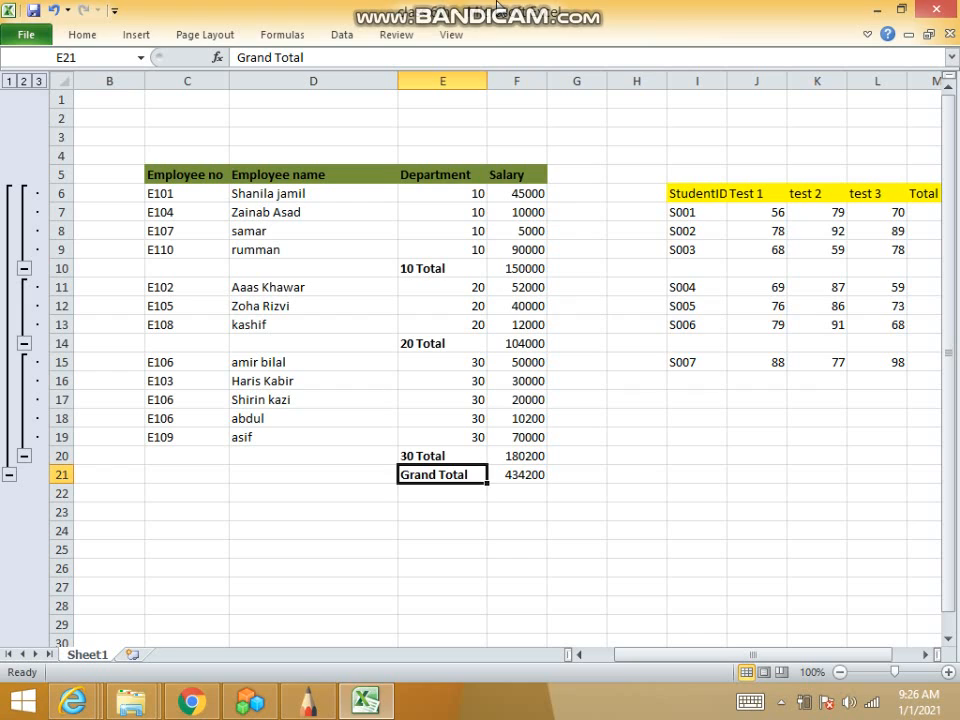
mouse_move(497, 2)
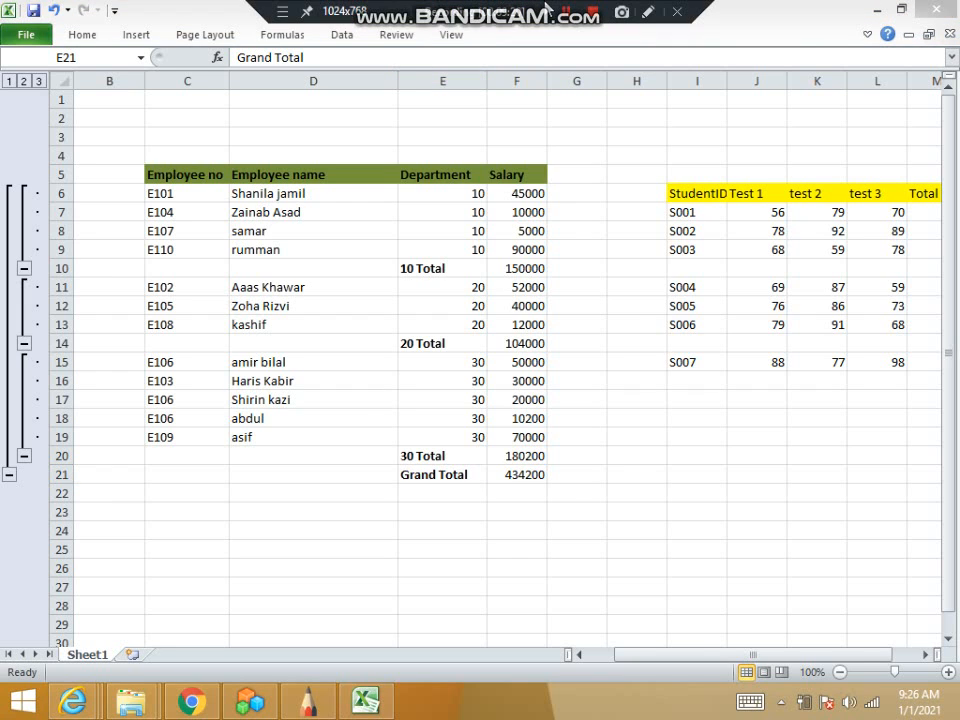